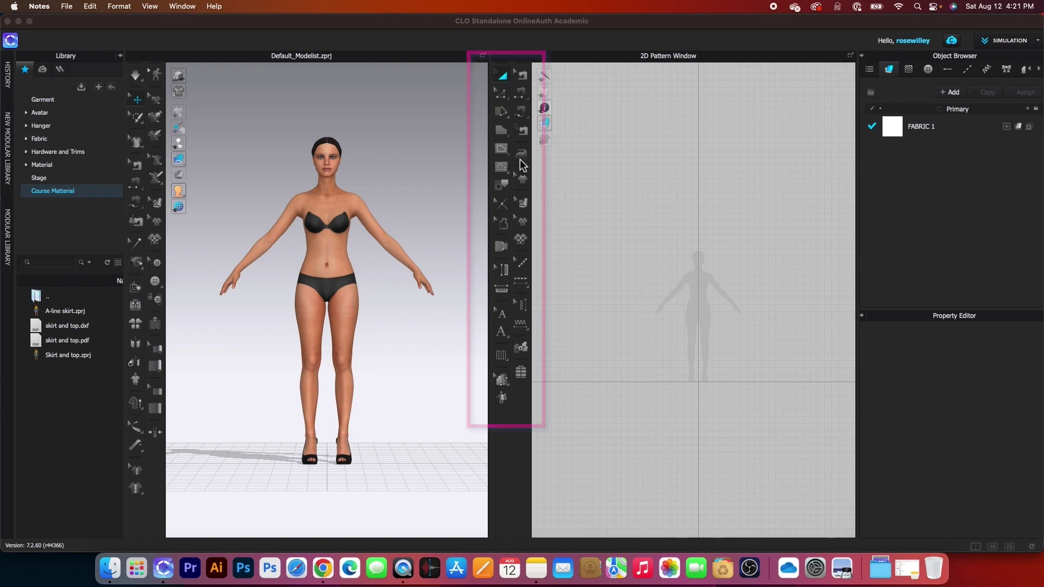
- Search Help for 'sew' and choose Sewing > Edit Sewing from the results
click(510, 103)
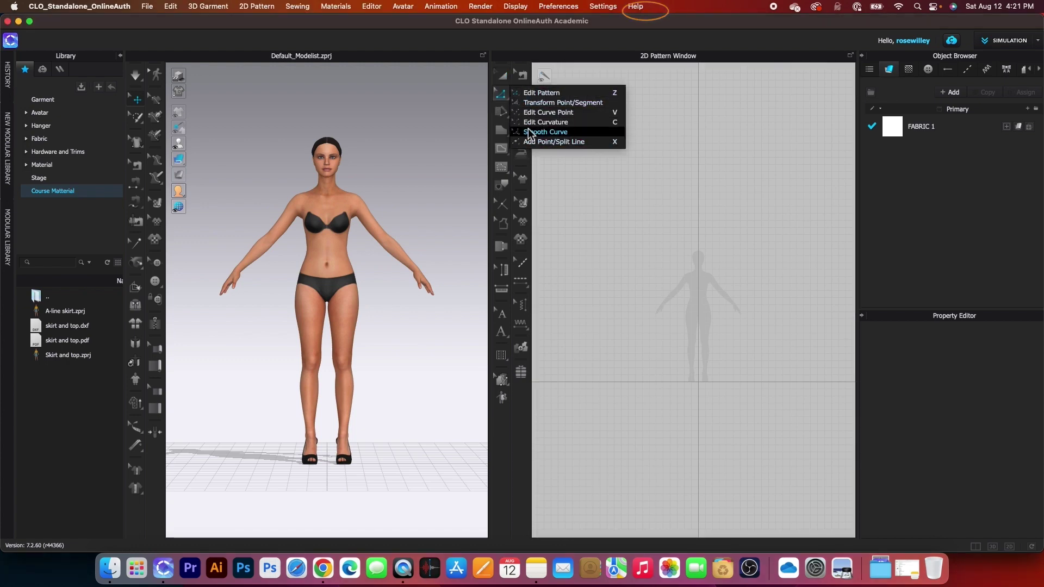
click(636, 7)
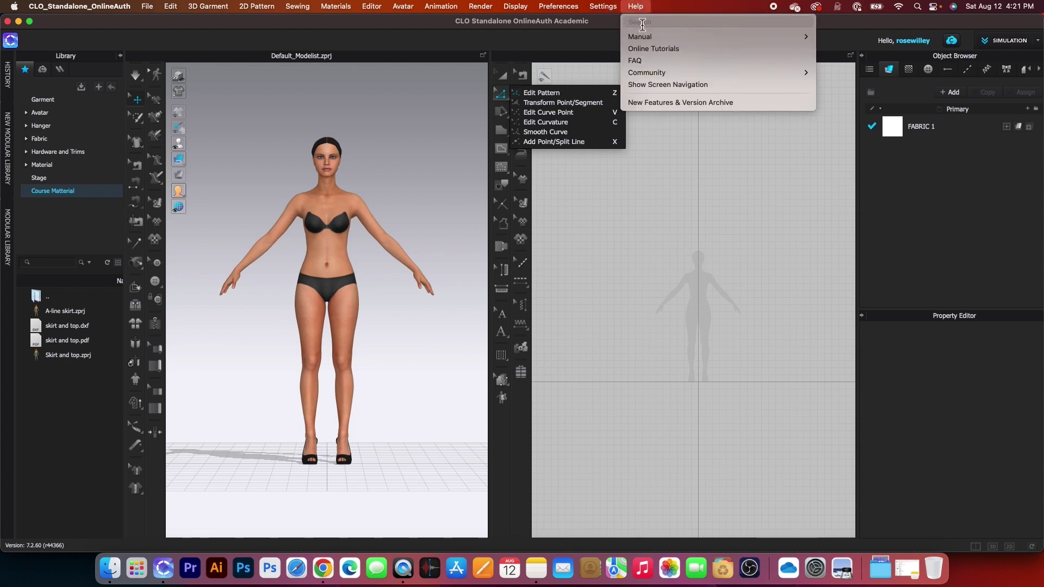
text(sew)
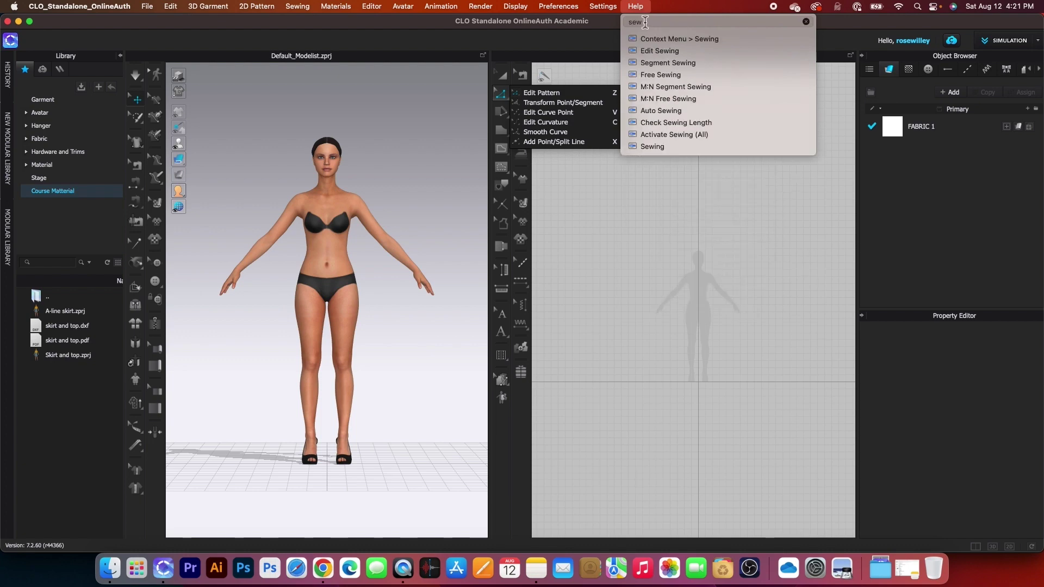
mouse_move(674, 52)
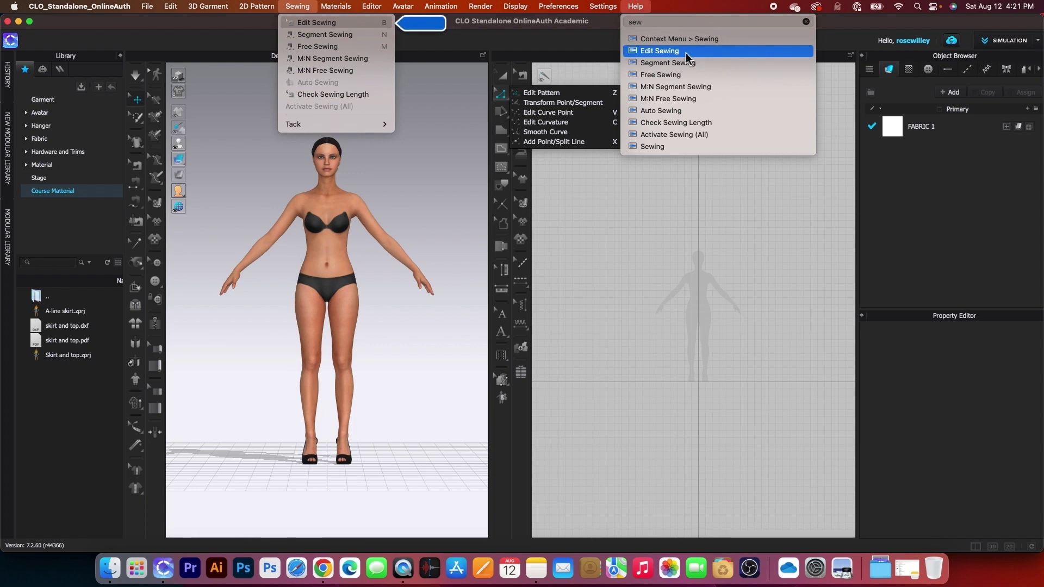
click(350, 25)
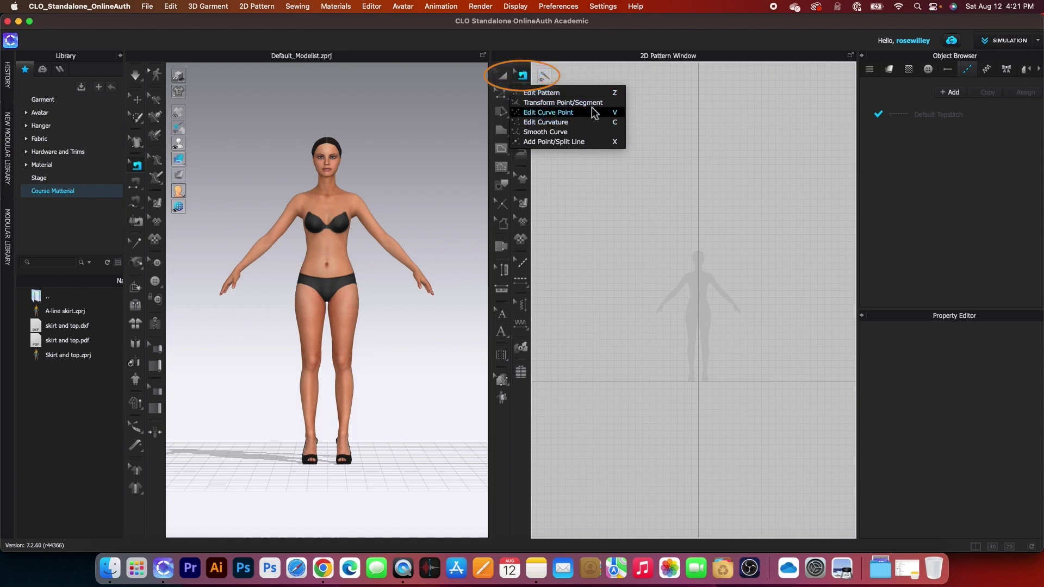
- Browse the Polygon, Internal Polygon and Segment Sewing flyouts, then select Free Sewing
click(525, 77)
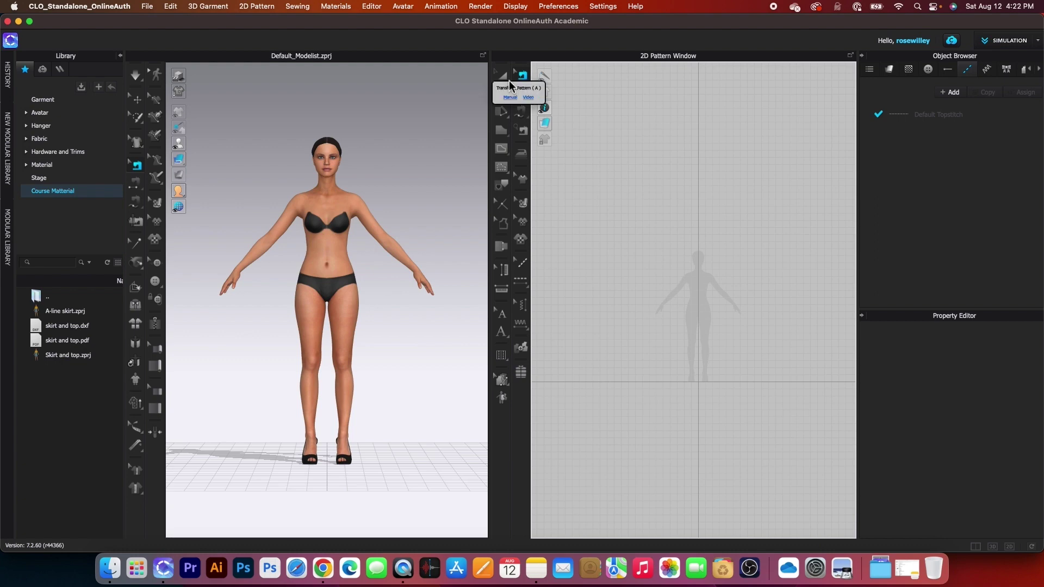
click(503, 132)
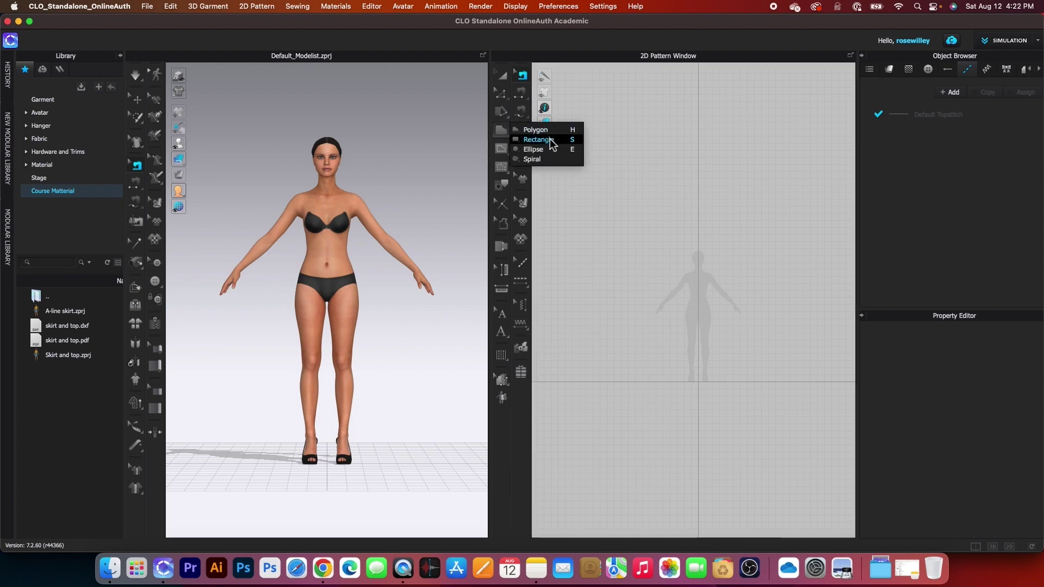
click(504, 151)
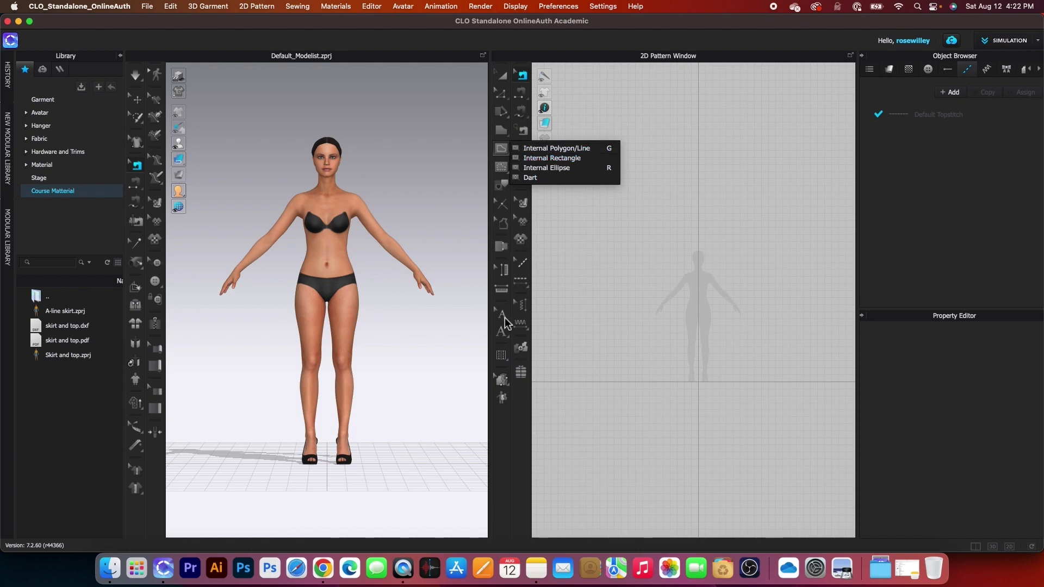
click(602, 89)
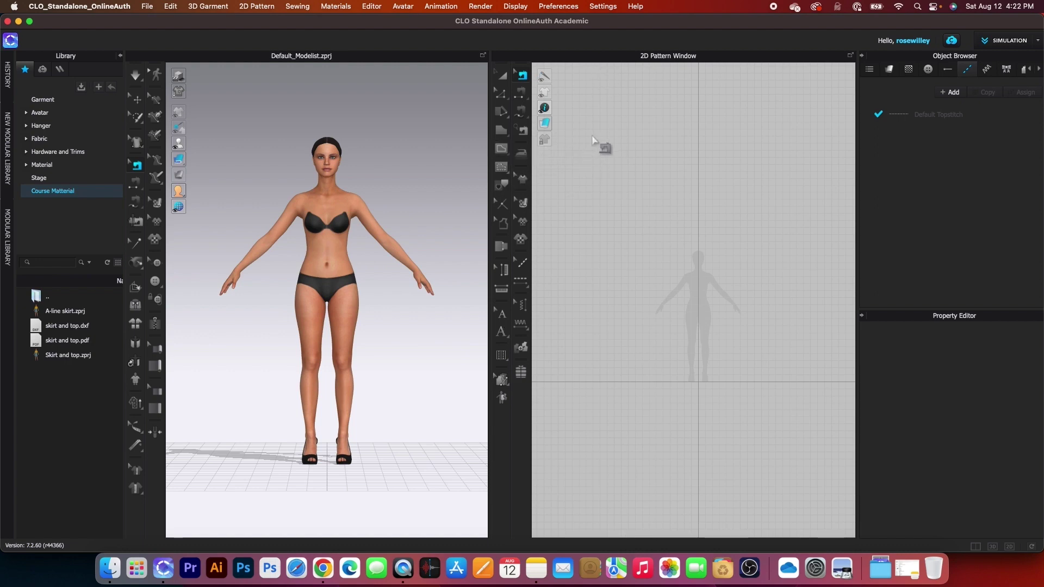
click(522, 94)
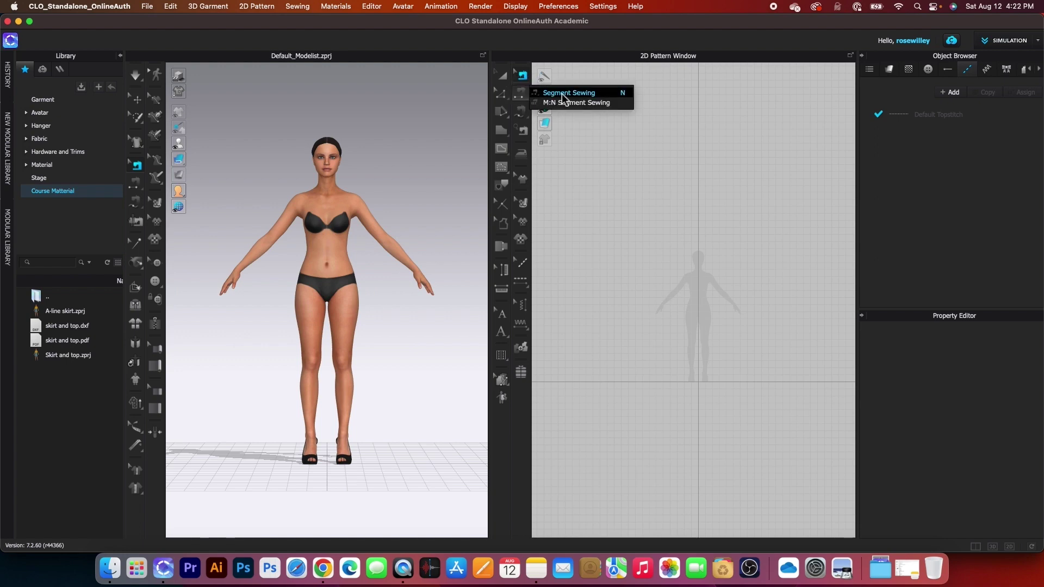
click(524, 113)
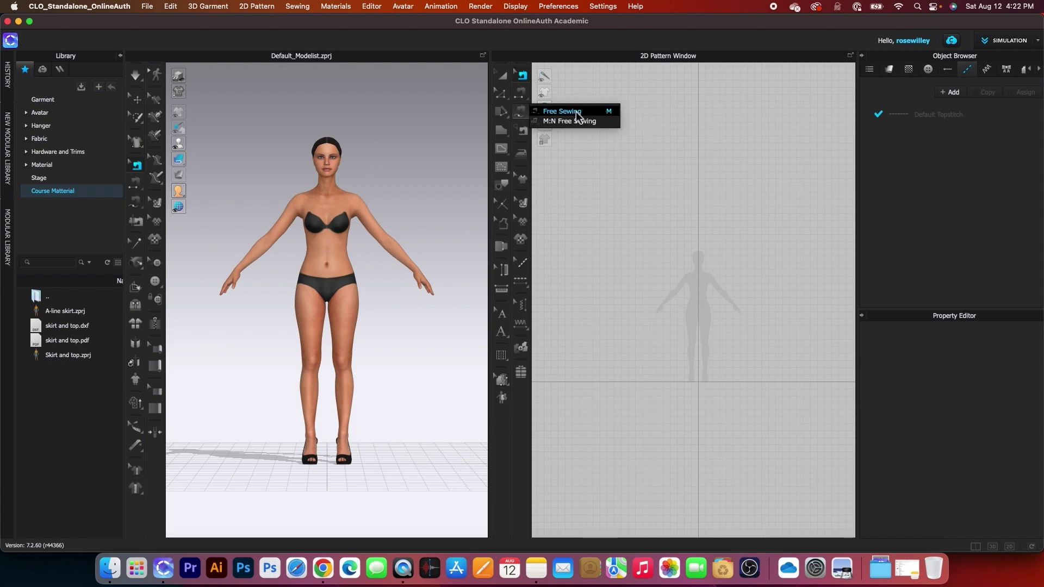
click(577, 112)
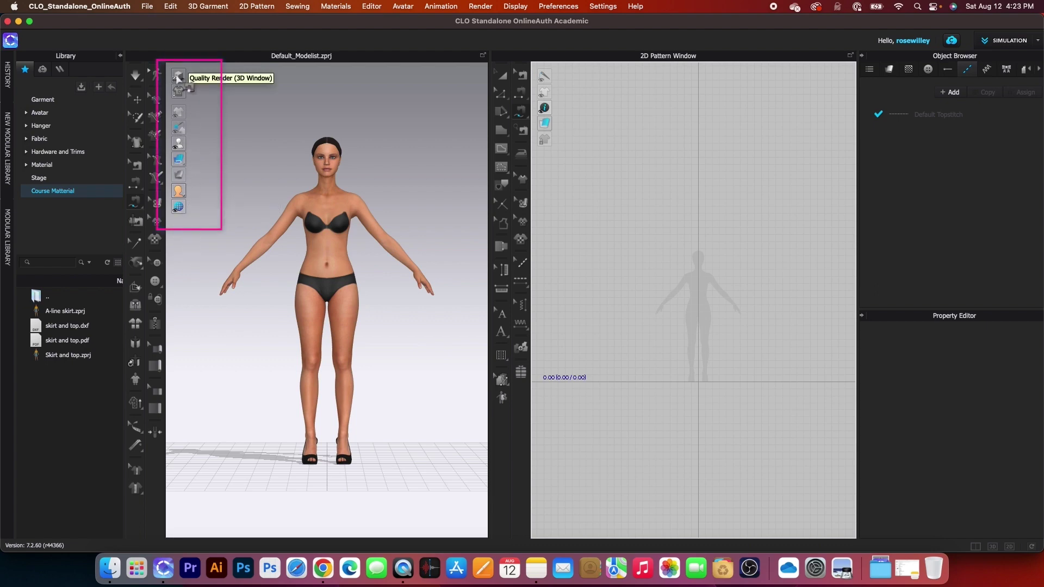
mouse_move(179, 146)
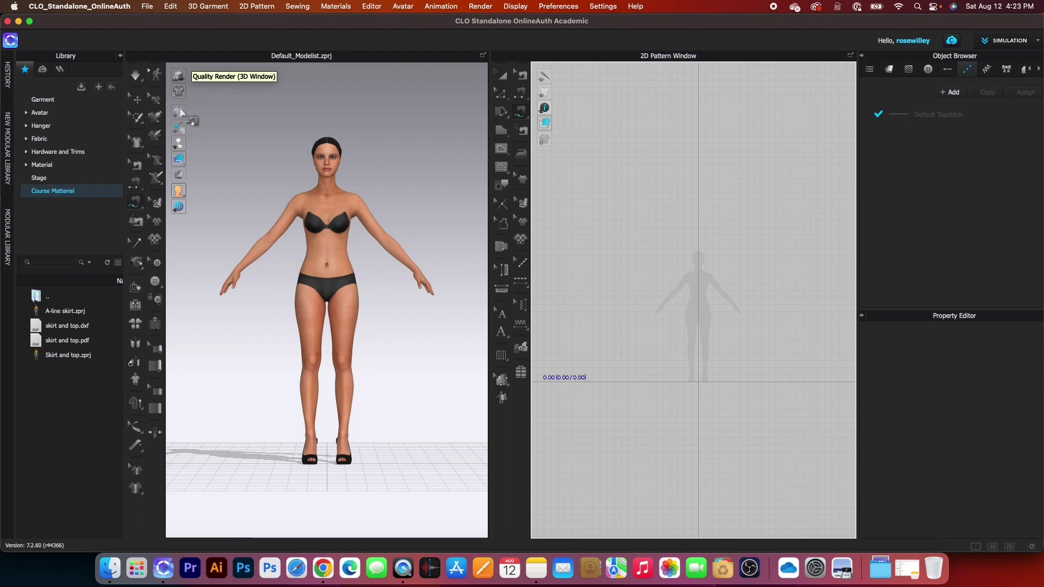
mouse_move(180, 208)
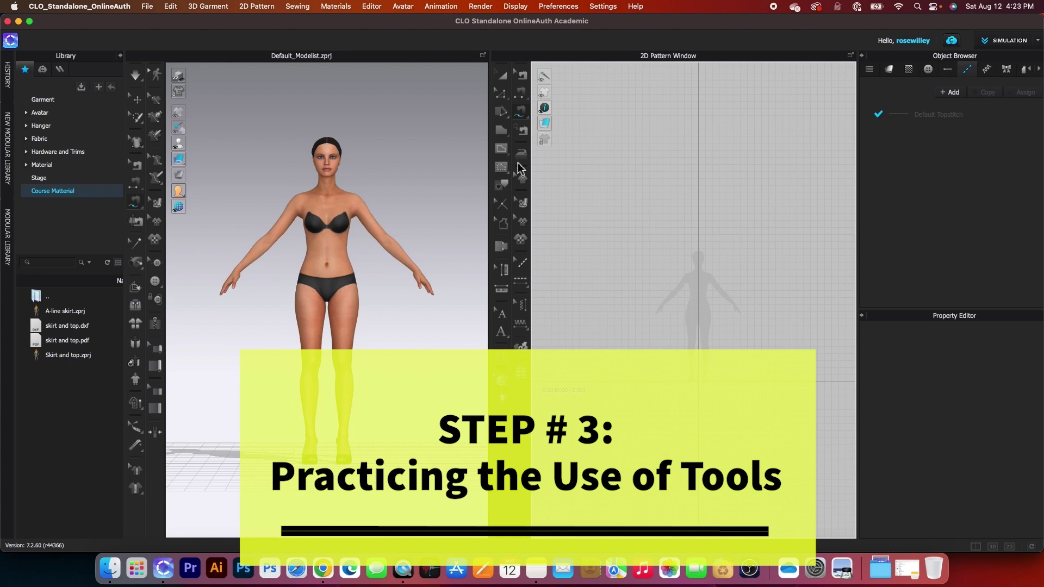
- With the Polygon tool, trace from centre chest through neckline, shoulder and armhole to the underarm
drag(507, 137, 525, 130)
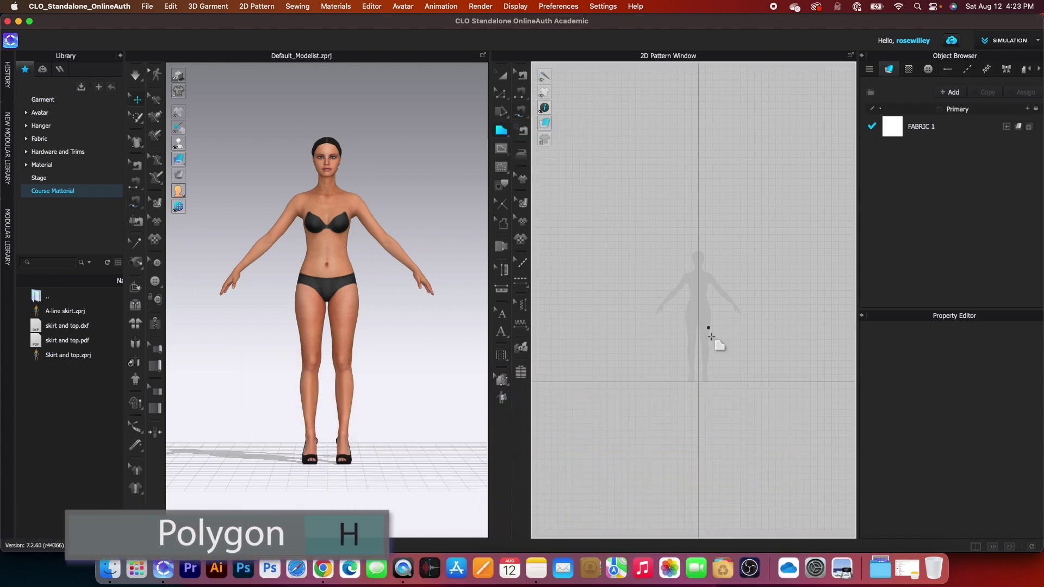
scroll(720, 302, up, 5)
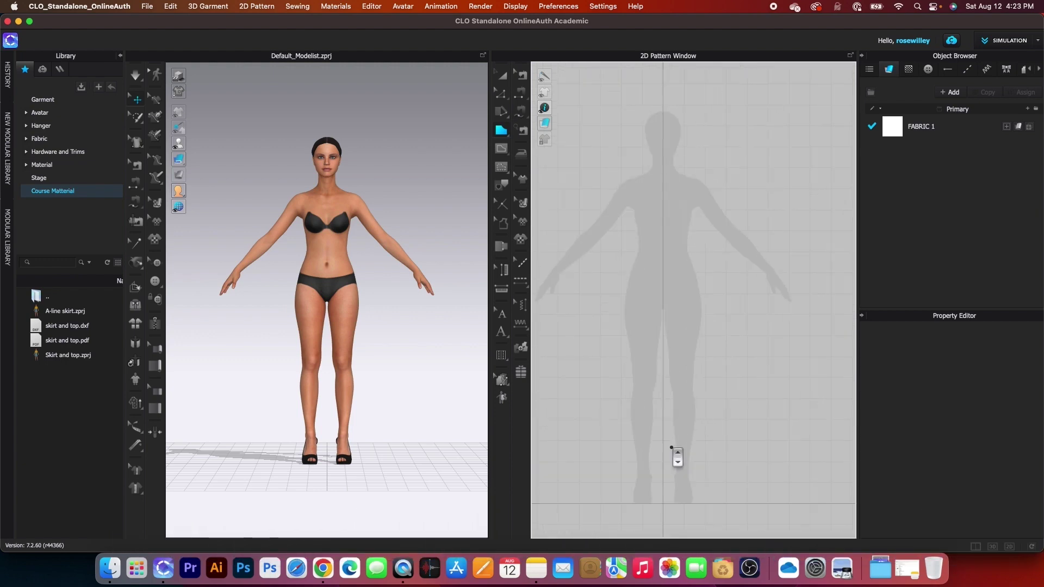
scroll(674, 454, up, 2)
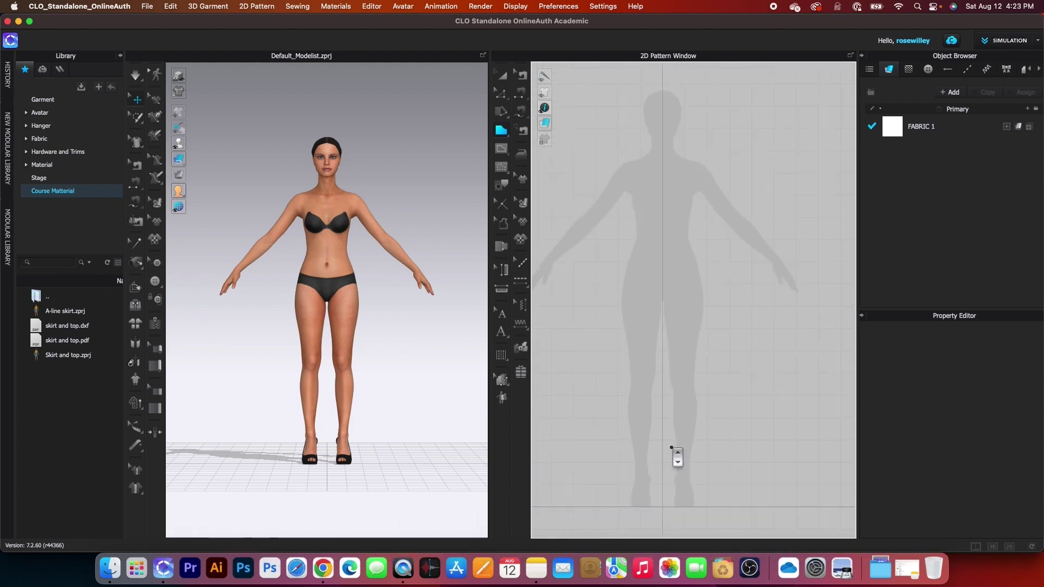
click(663, 188)
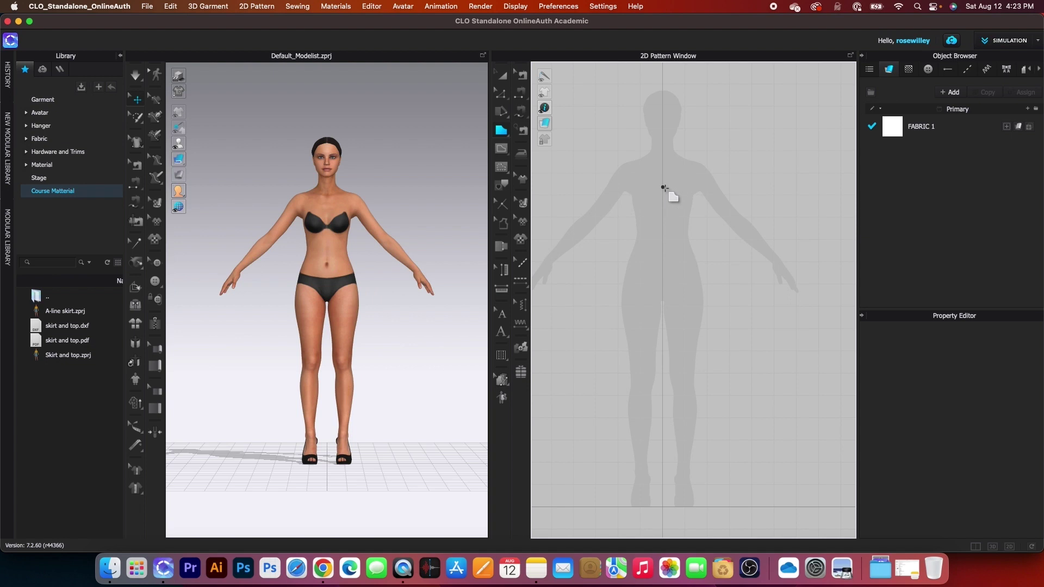
click(689, 149)
click(702, 154)
click(694, 179)
click(702, 207)
- Add the flared side hem and centre hem points, then close the outline at the start point
click(743, 337)
click(664, 347)
scroll(664, 188, up, 5)
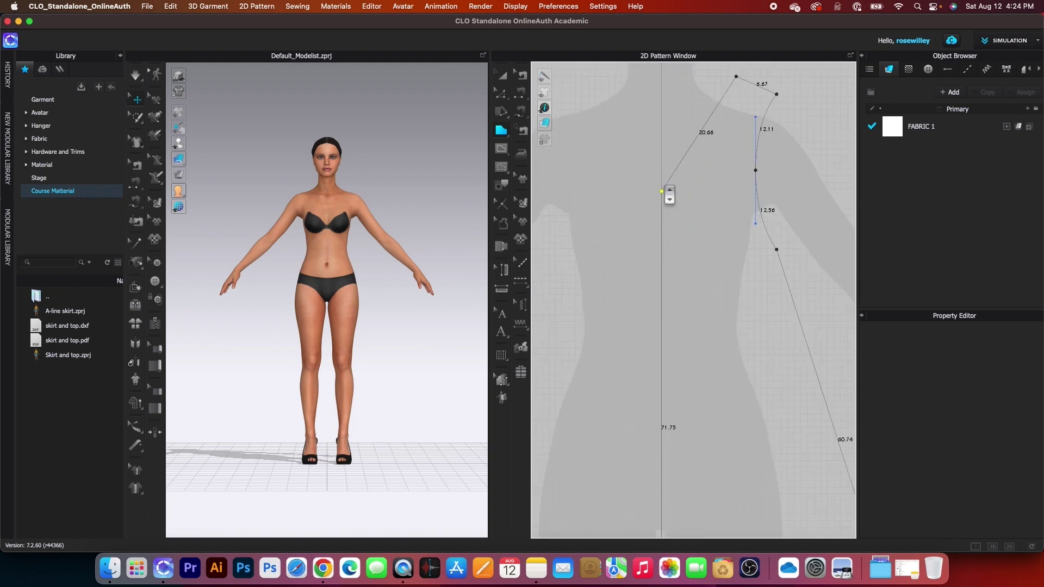
click(663, 191)
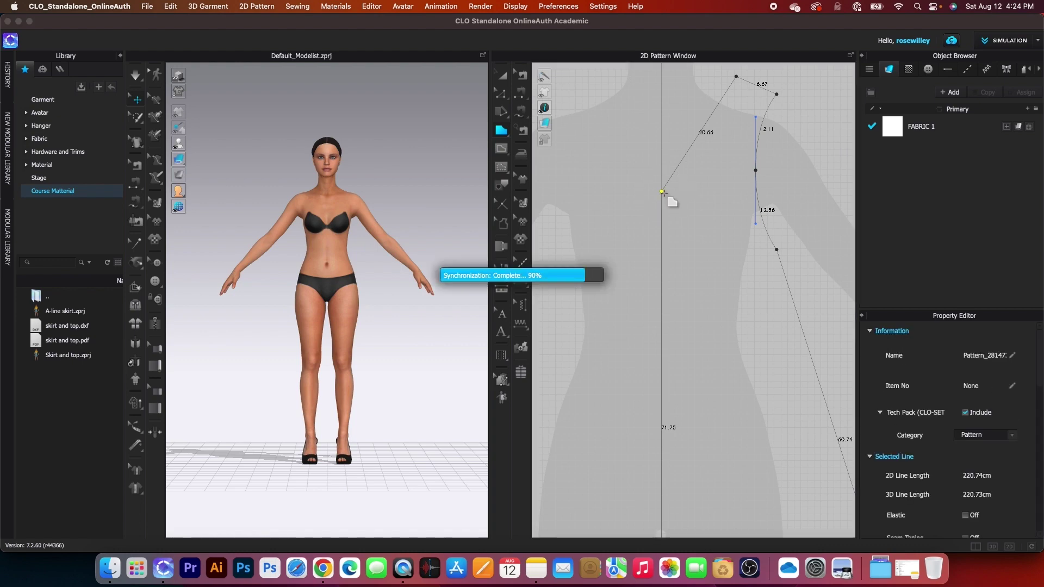
scroll(663, 191, down, 4)
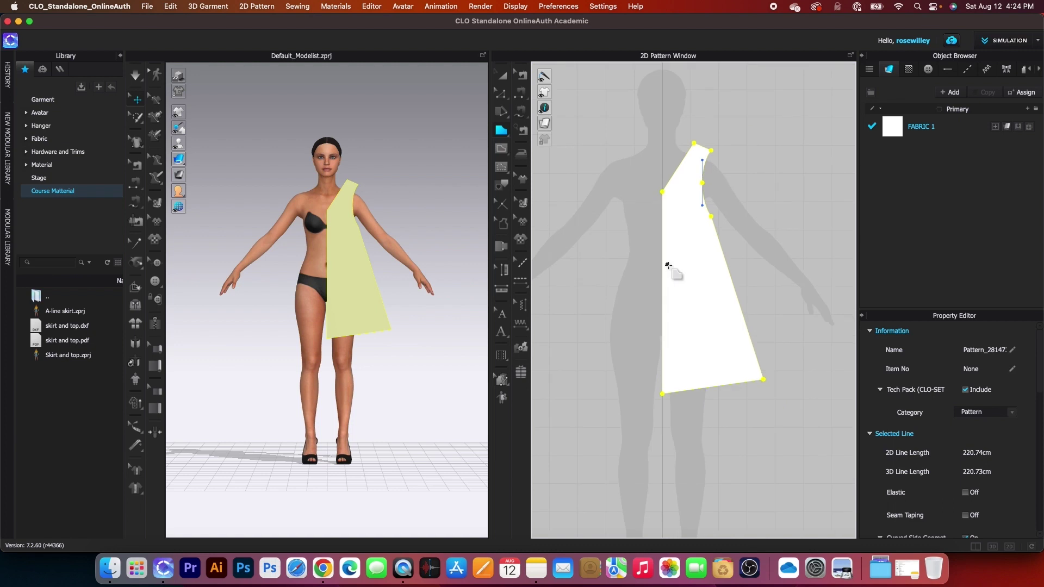
- Shift the half-dress piece slightly right, delete it, then undo to restore it
click(504, 78)
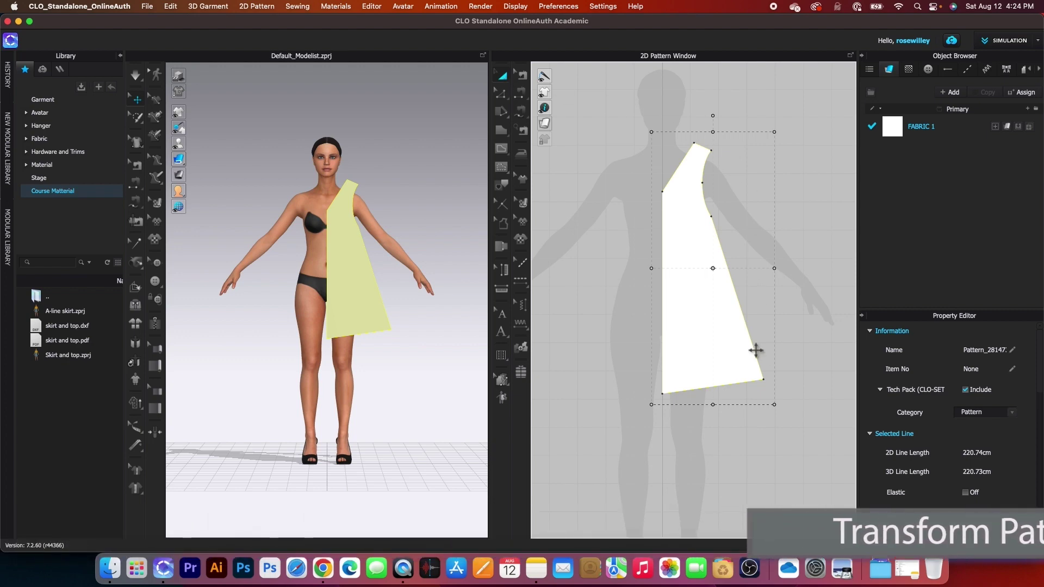
drag(692, 280, 711, 305)
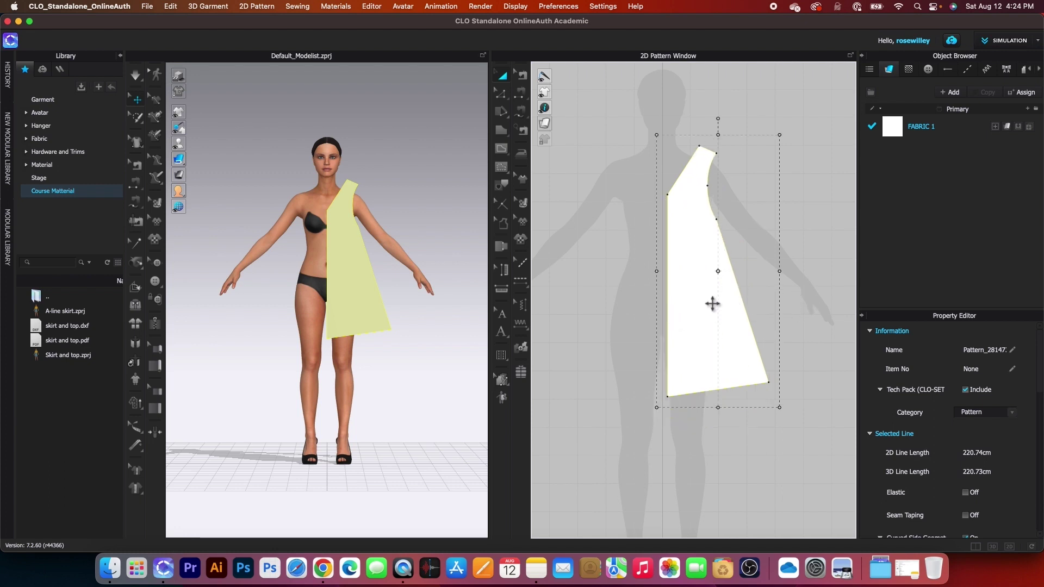
right_click(707, 304)
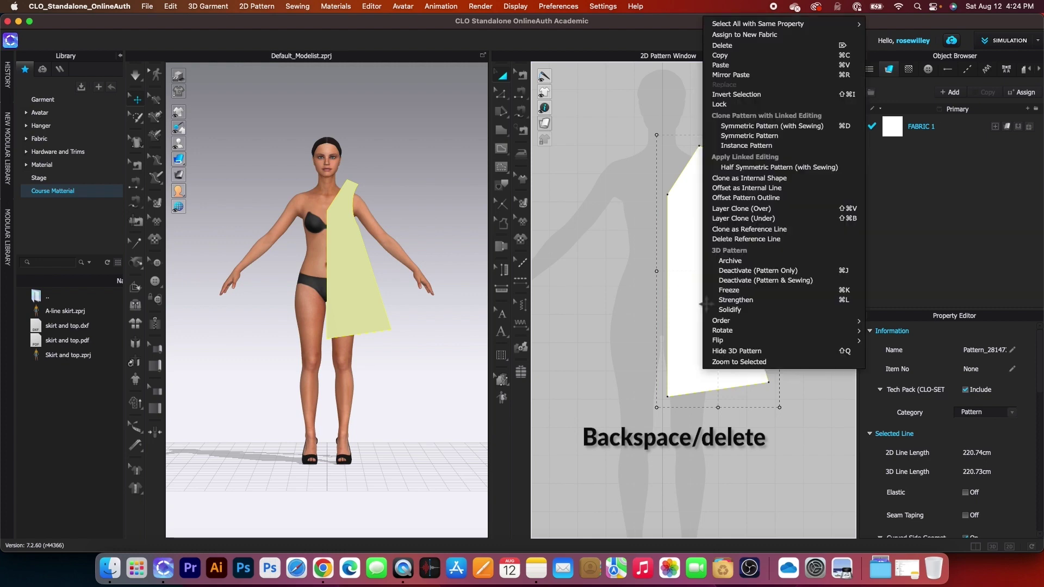
click(727, 46)
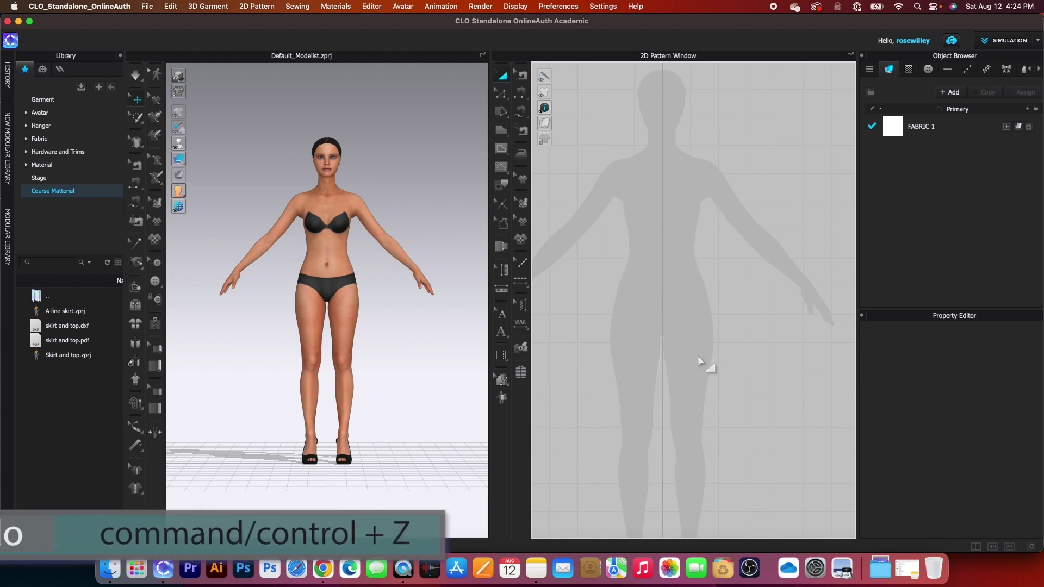
key(super+z)
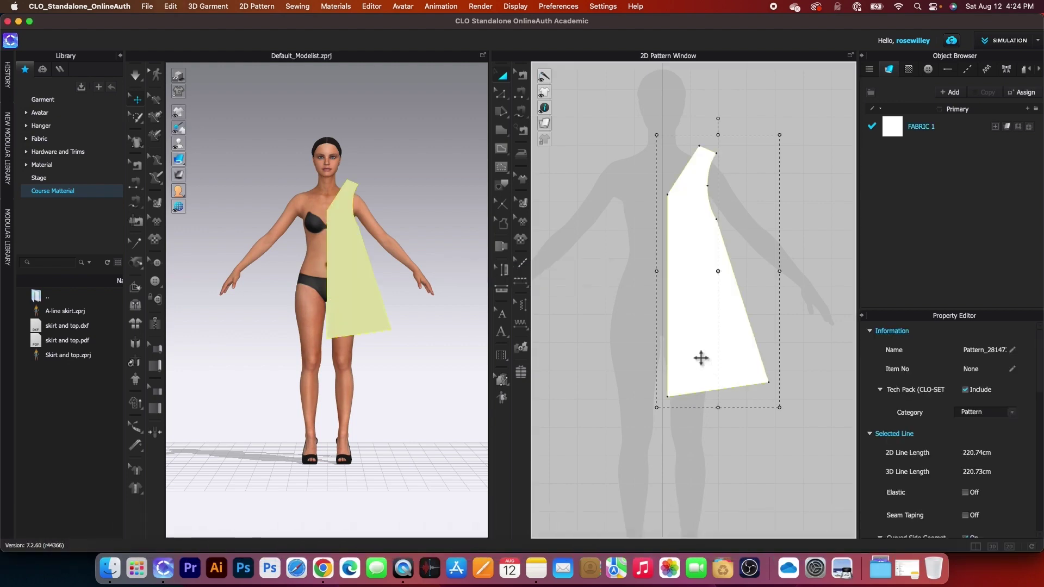
scroll(703, 357, up, 2)
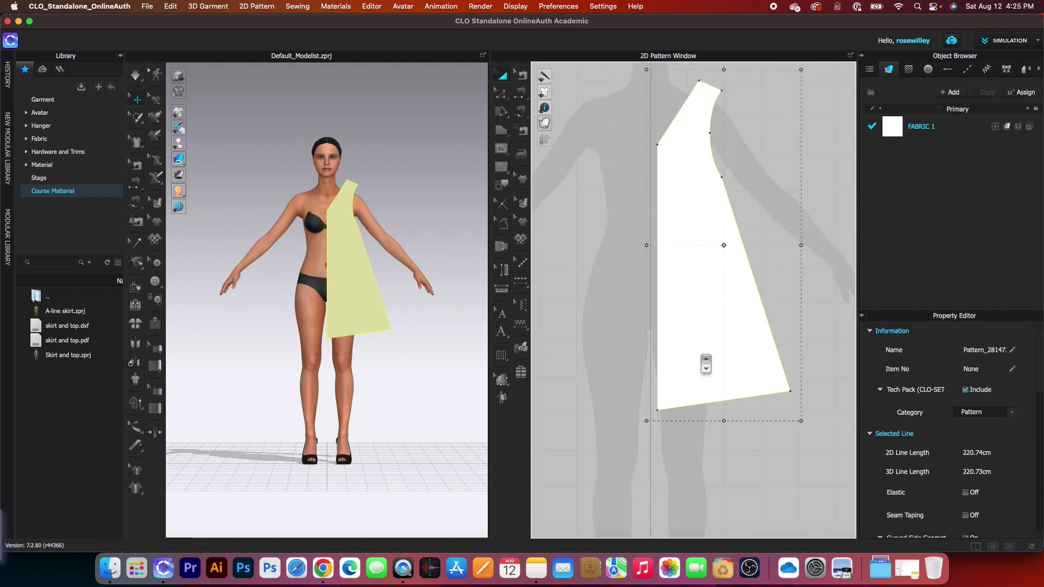
- With Edit Pattern, pull the armhole points and a curve handle to reshape the armhole
click(505, 101)
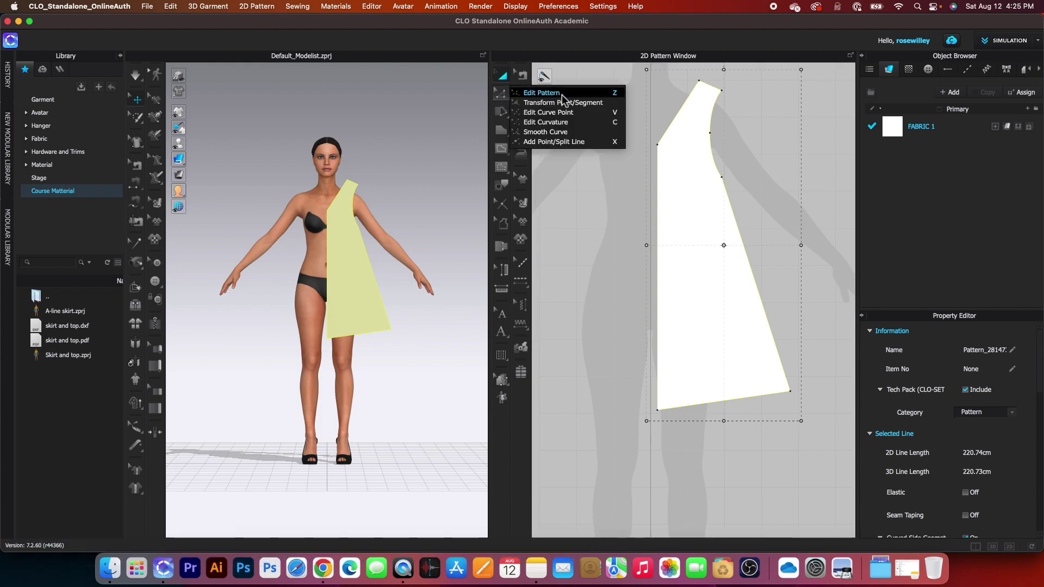
click(562, 96)
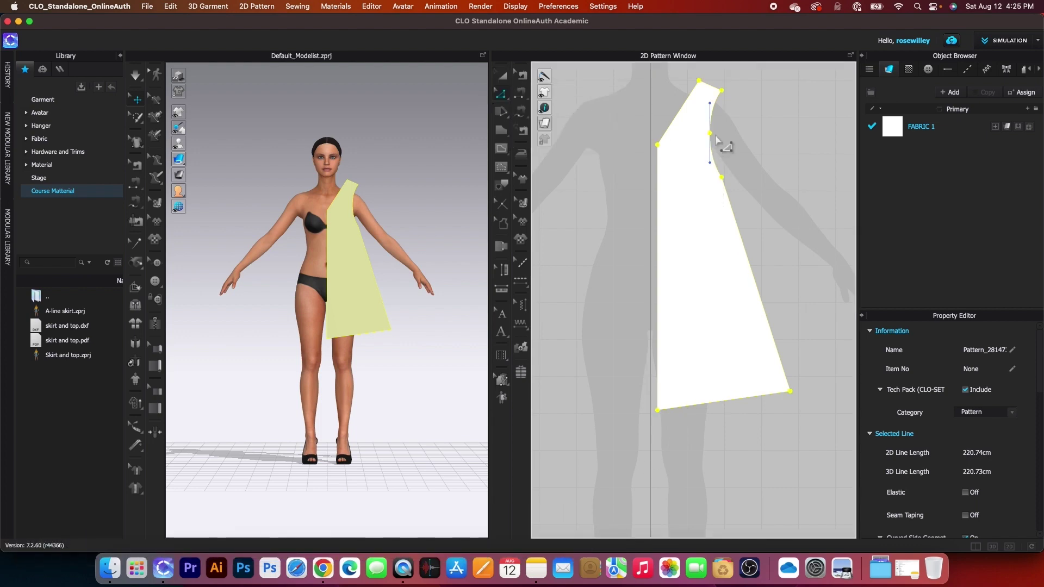
scroll(715, 138, down, 2)
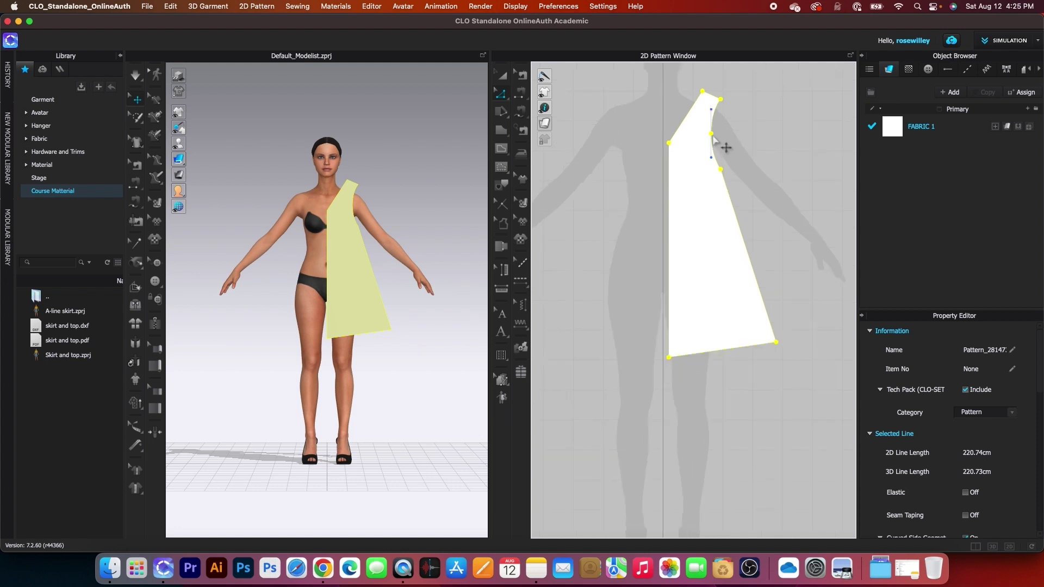
click(715, 138)
click(712, 135)
click(714, 137)
drag(713, 136, 703, 134)
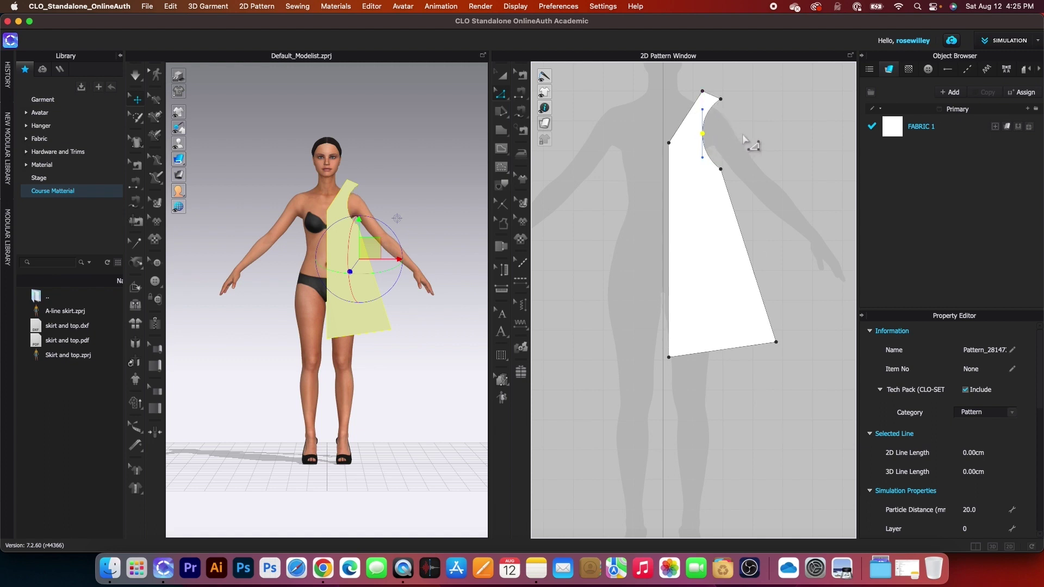
click(721, 170)
mouse_move(722, 170)
mouse_down()
mouse_move(719, 158)
mouse_move(735, 170)
mouse_up()
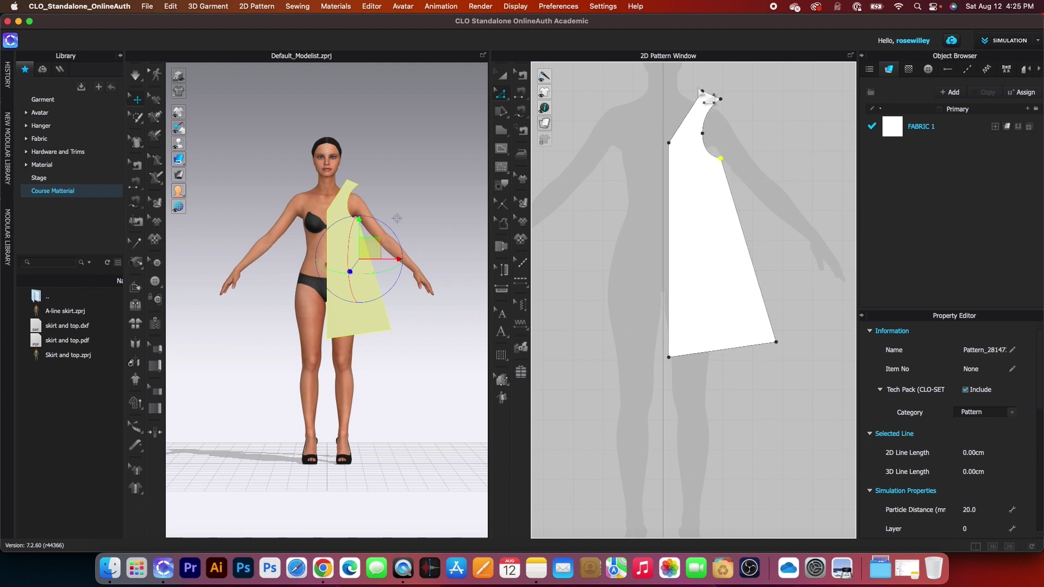
- Move the shoulder point inward to narrow the shoulder
scroll(822, 158, up, 3)
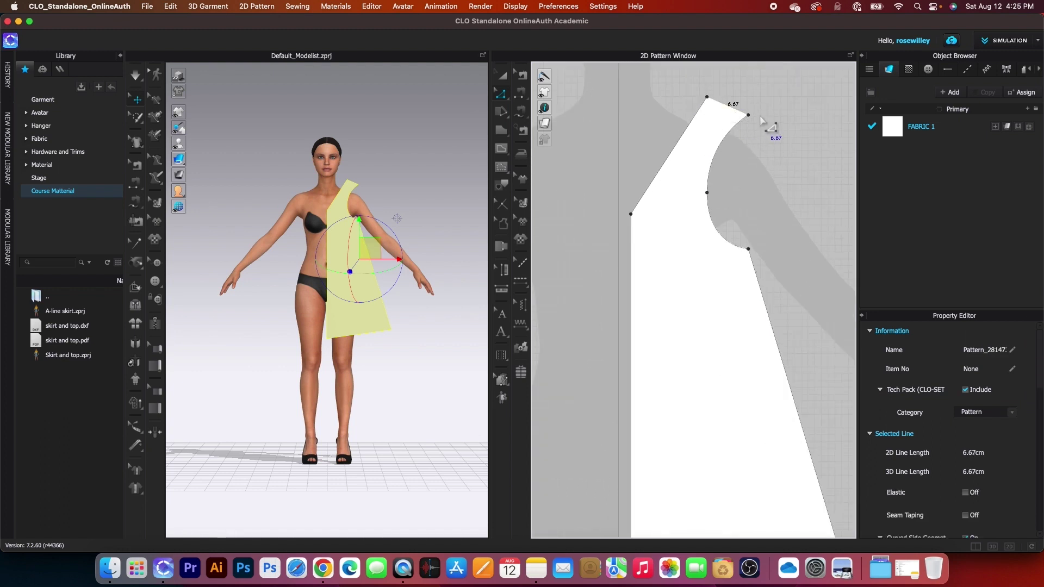
scroll(745, 122, up, 2)
drag(738, 124, 728, 126)
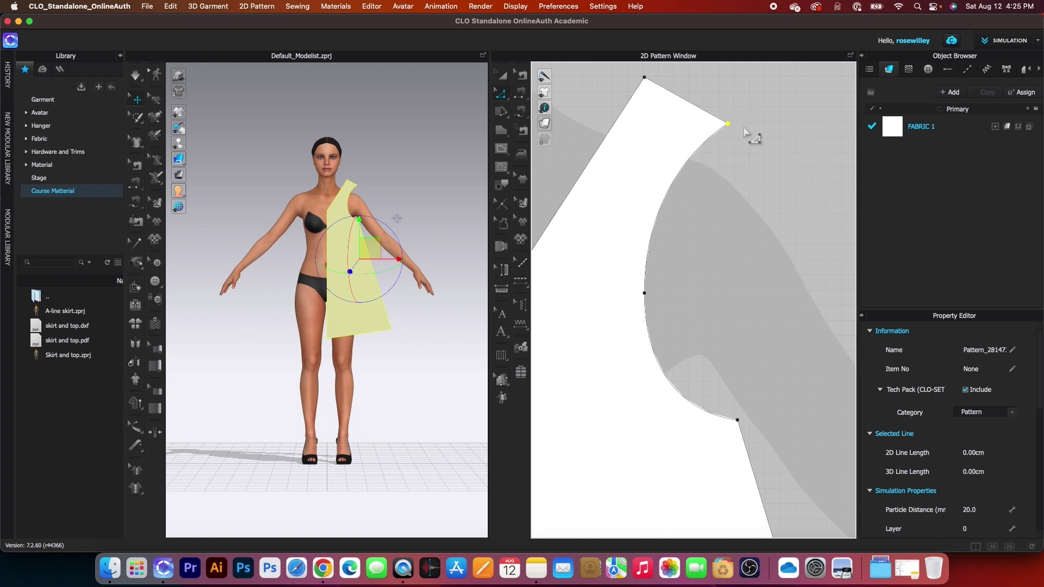
scroll(753, 142, down, 5)
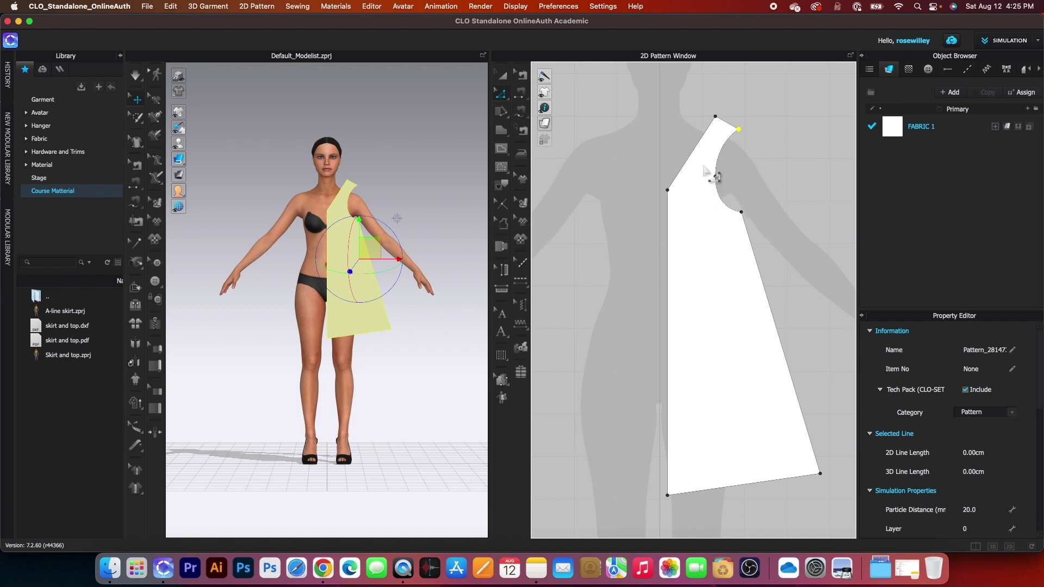
- Delete the extra mid-armhole point so the armhole edge runs straight
click(746, 196)
click(712, 176)
right_click(719, 183)
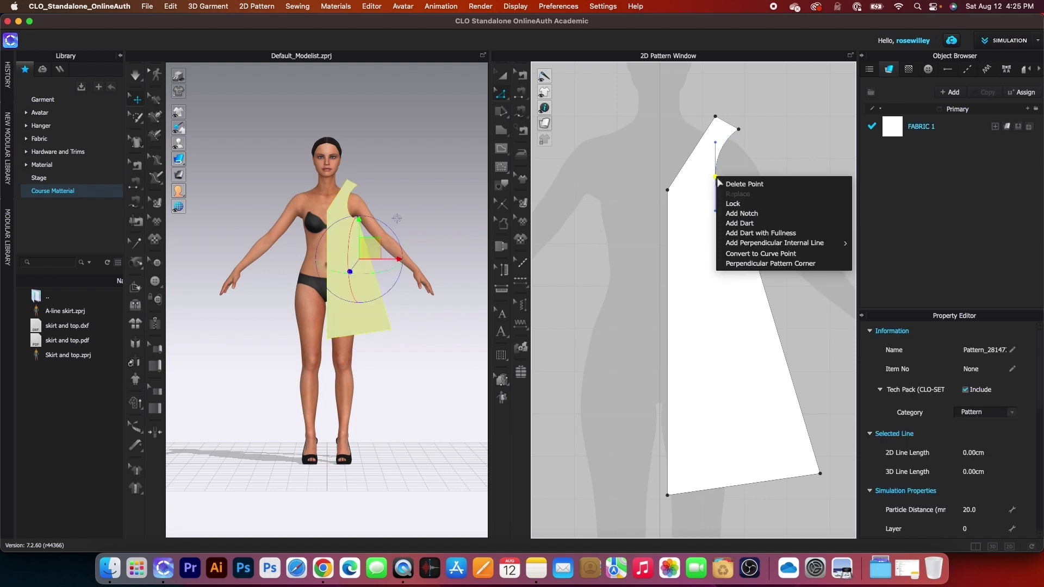
click(774, 190)
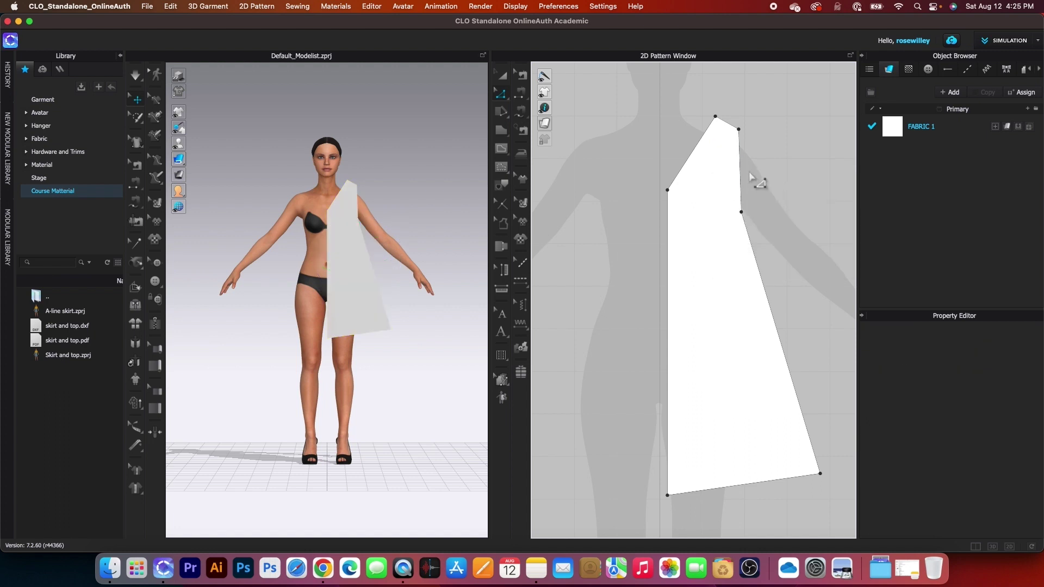
- With Edit Curvature, bow the armhole edge inward into a scoop
key(c)
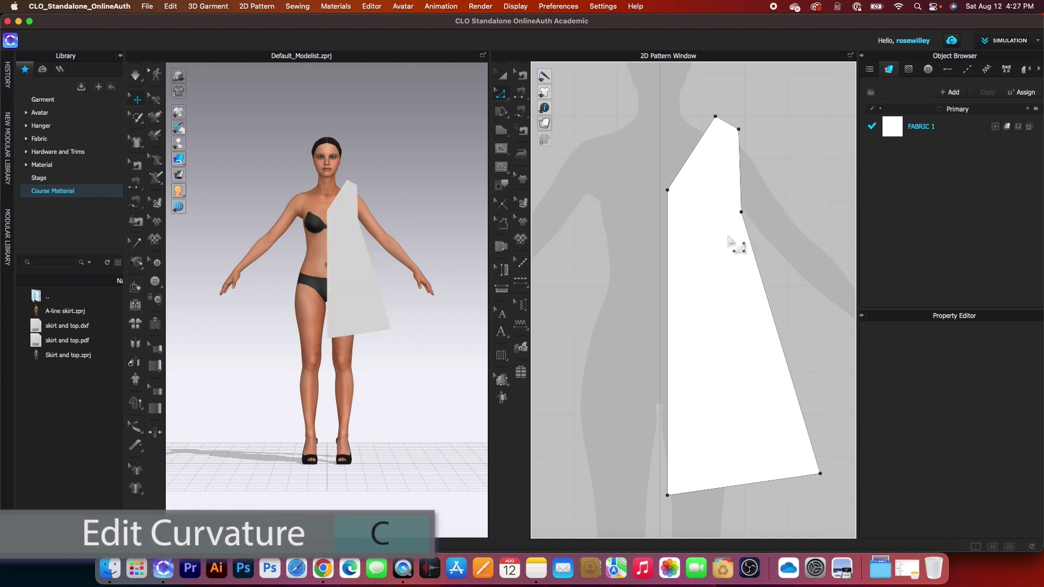
click(501, 98)
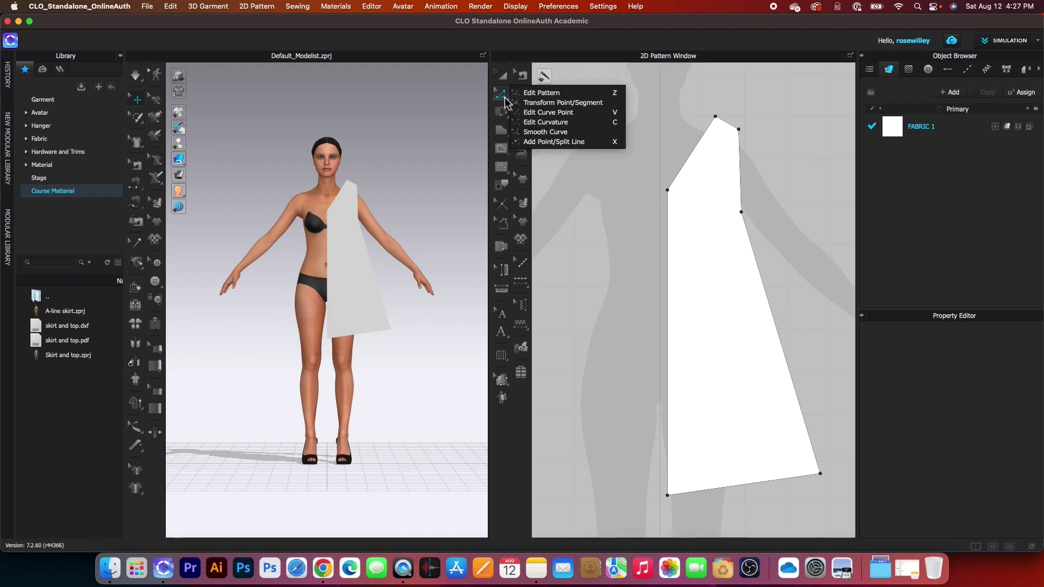
click(555, 127)
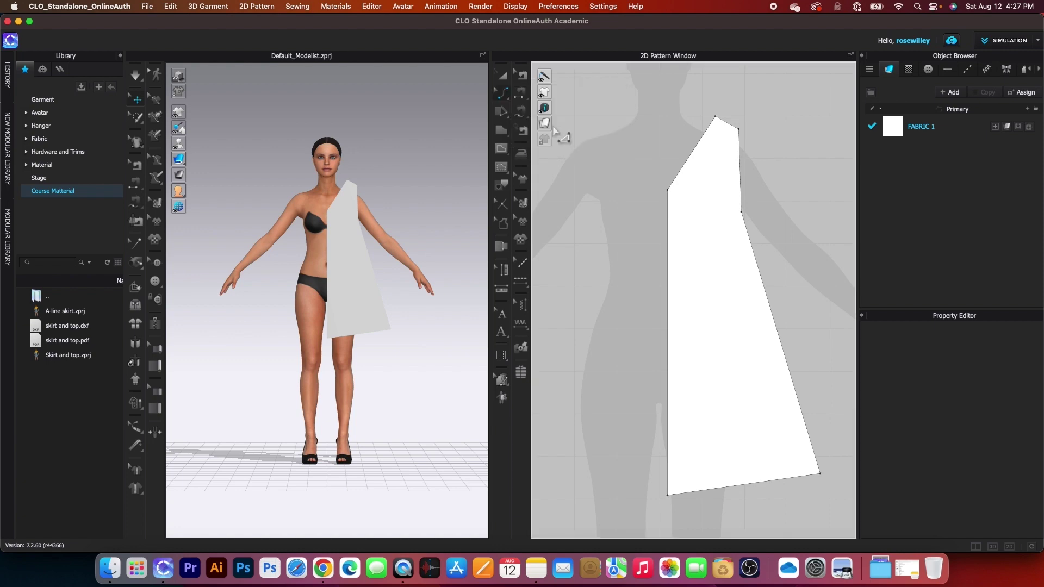
click(743, 177)
drag(742, 173, 720, 179)
- Curve the bottom hem edge into a gentle bow
scroll(734, 408, down, 3)
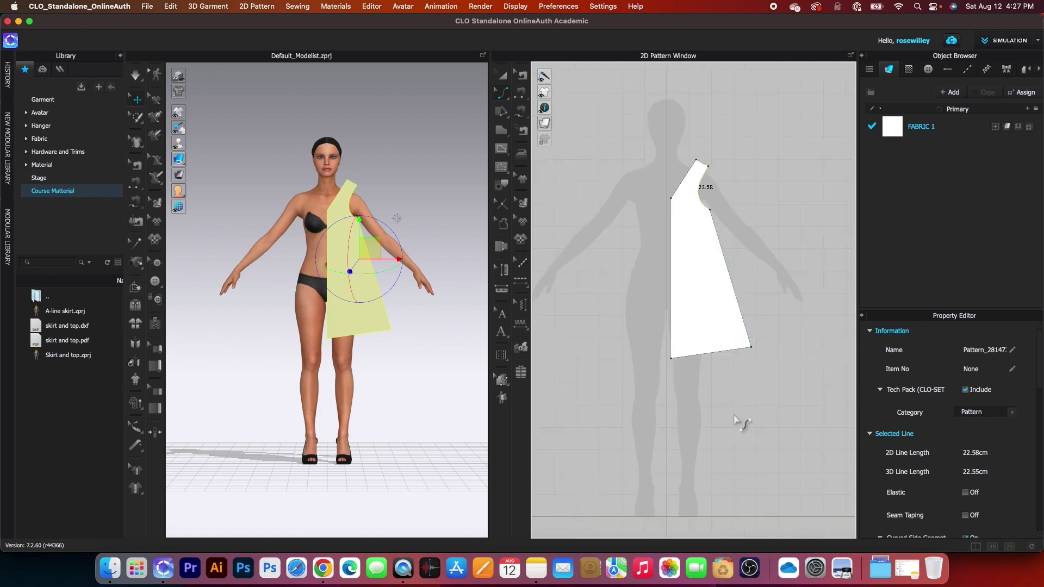
scroll(734, 392, up, 4)
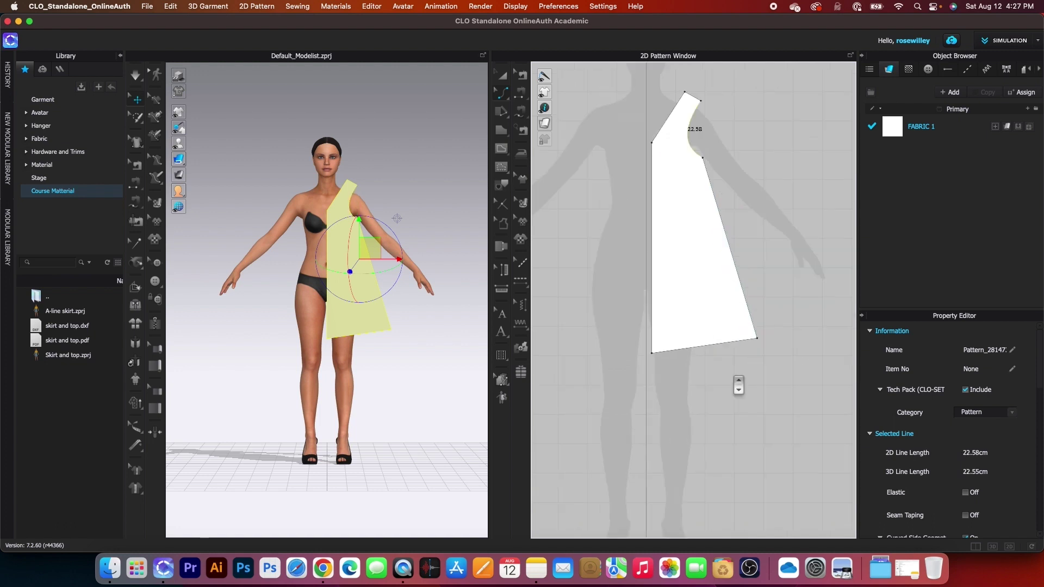
click(677, 347)
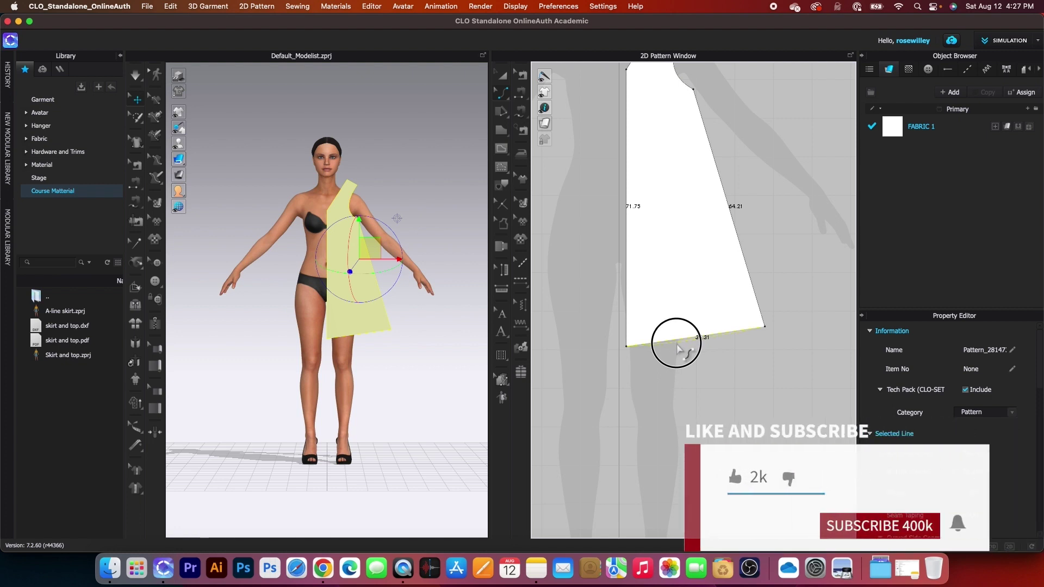
scroll(705, 370, down, 3)
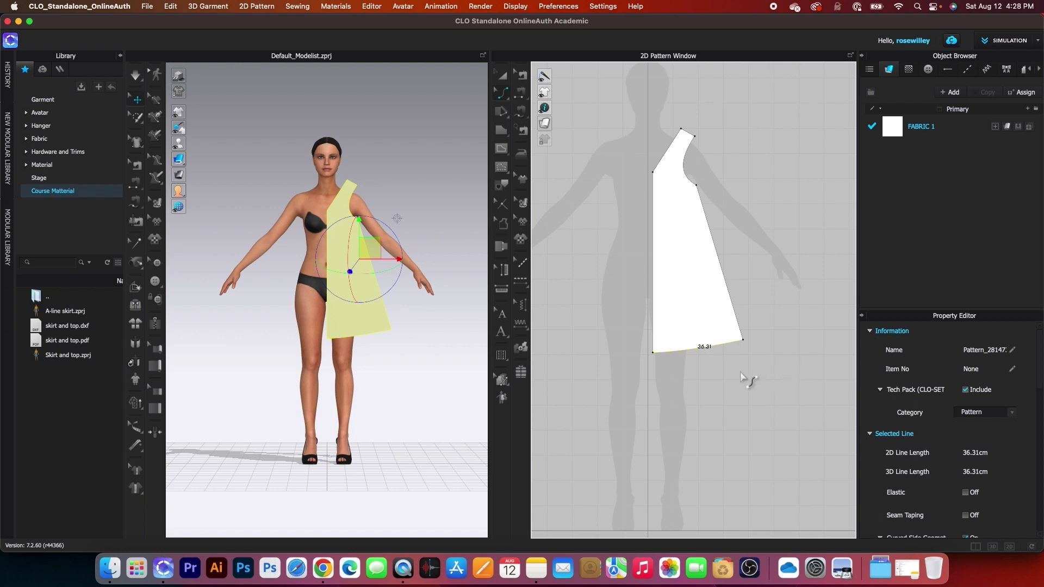
- Return to Edit Pattern and select the pattern's centre front edge
click(505, 102)
click(557, 98)
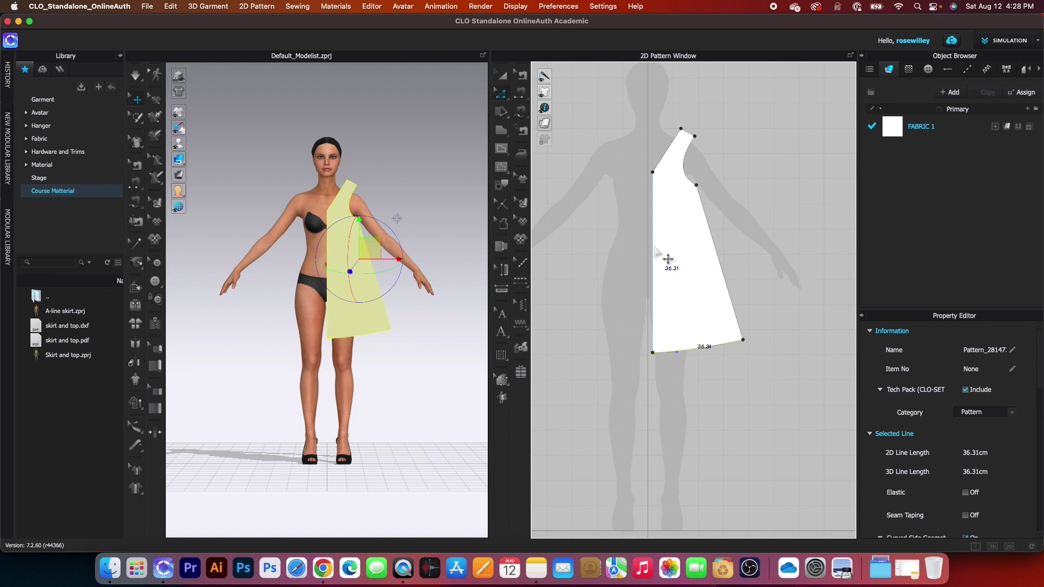
click(655, 249)
- Unfold the half pattern along its centre front edge and set the 2D display to Translucent Surface
right_click(655, 249)
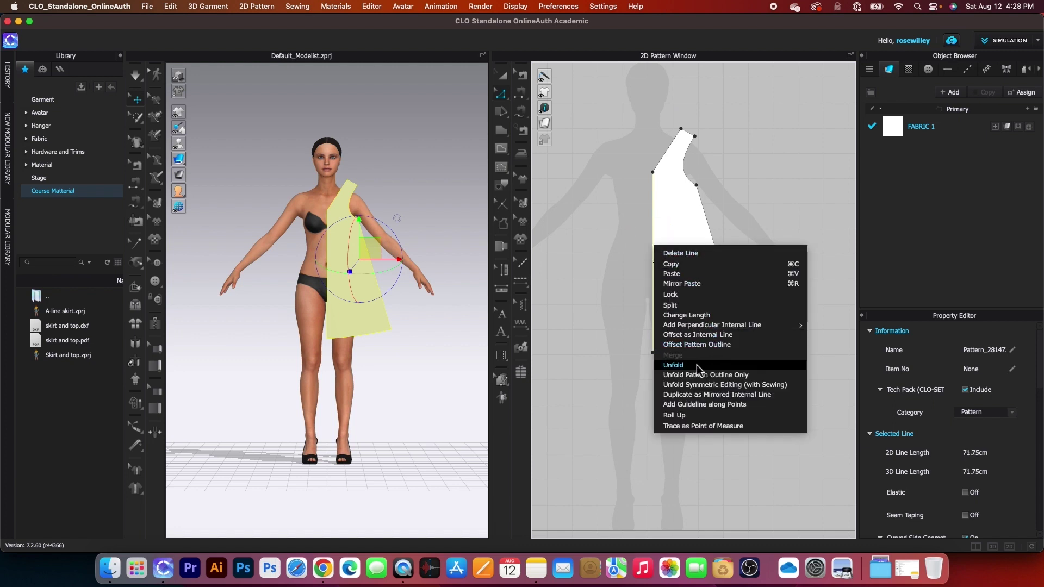
click(701, 365)
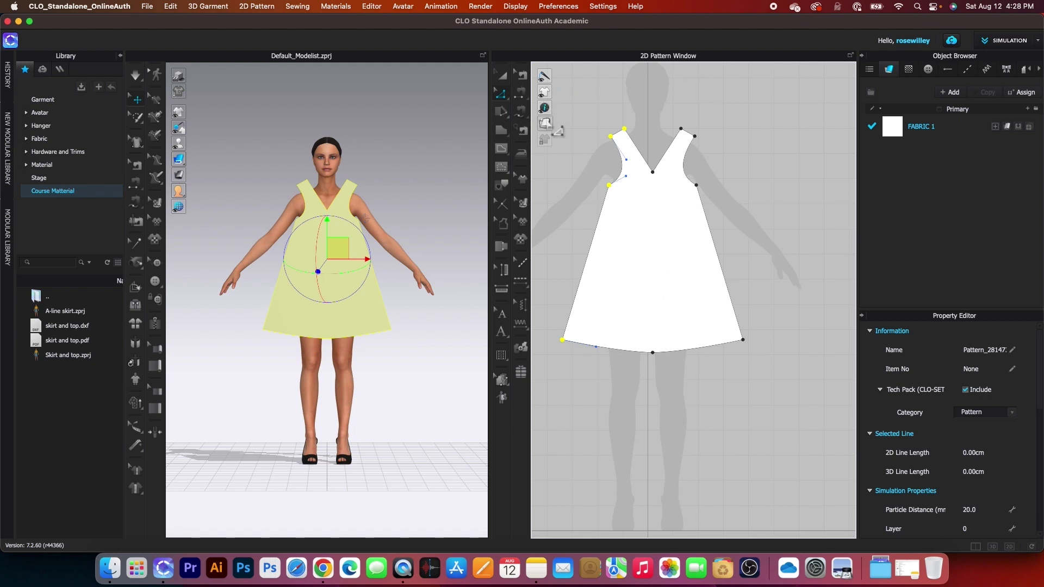
mouse_move(547, 127)
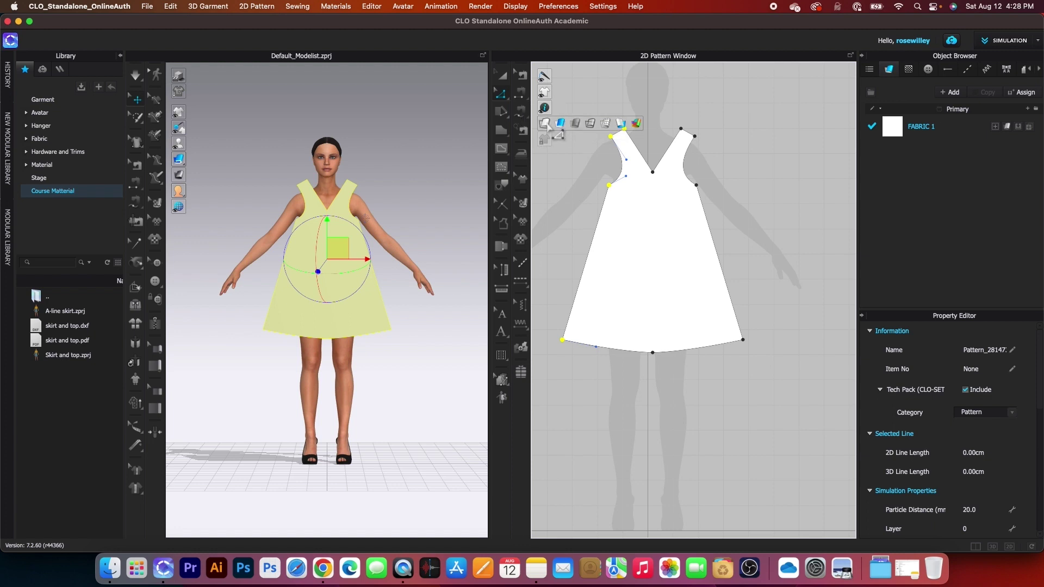
click(576, 124)
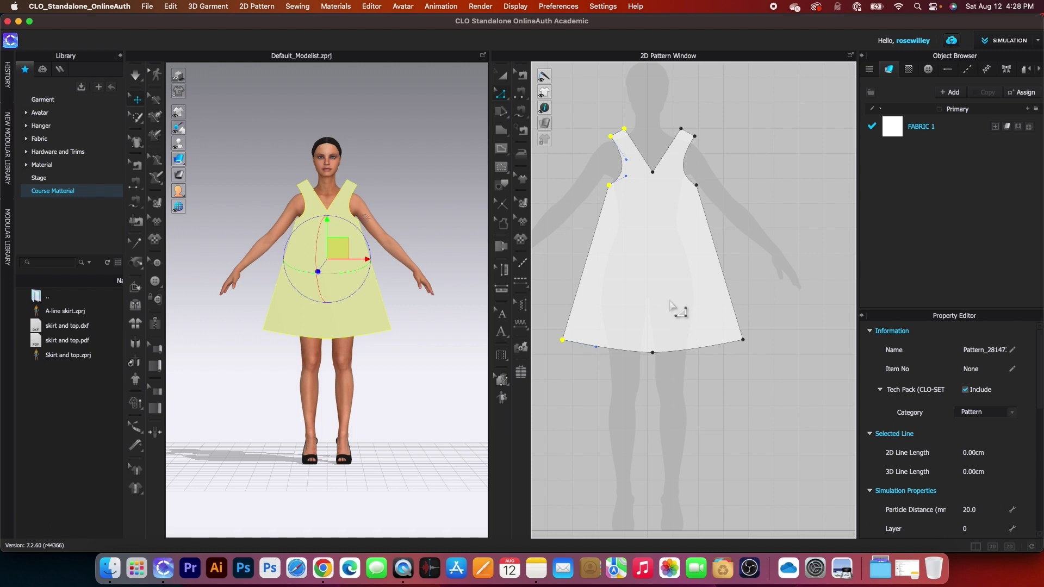
- With Transform Pattern, select the full dress front, undoing a stray change
key(a)
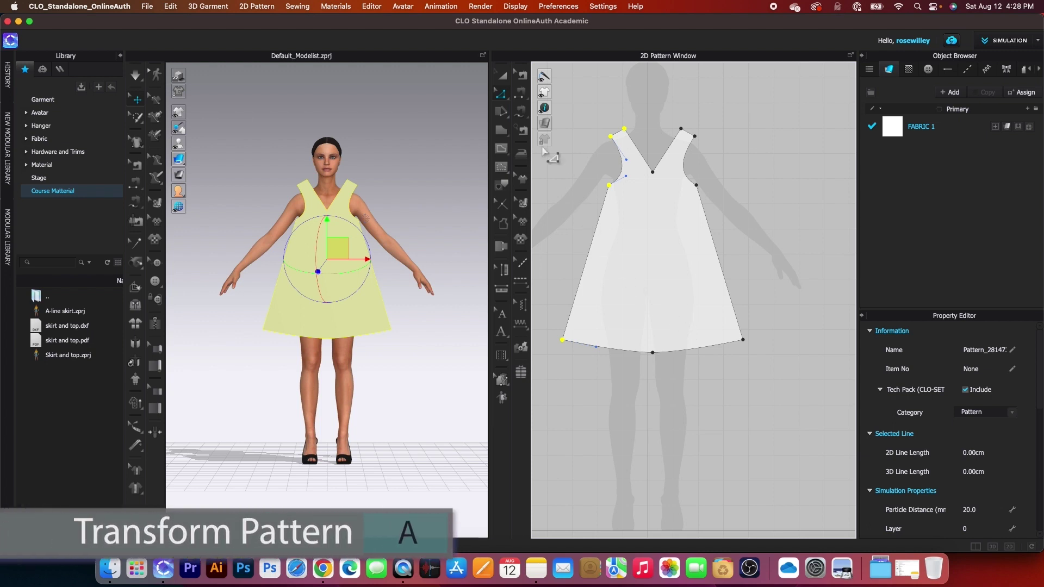
click(502, 77)
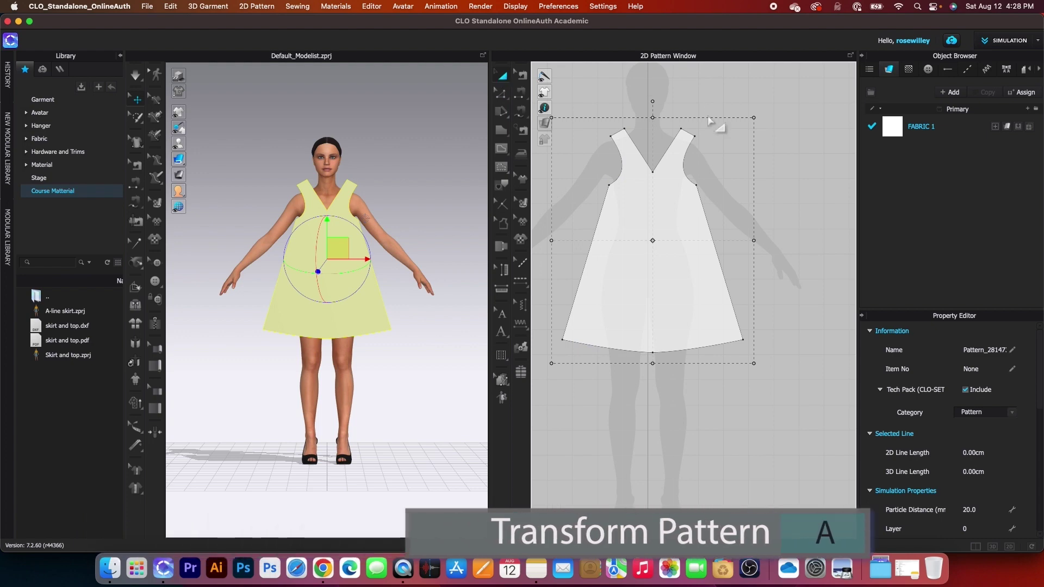
key(super+z)
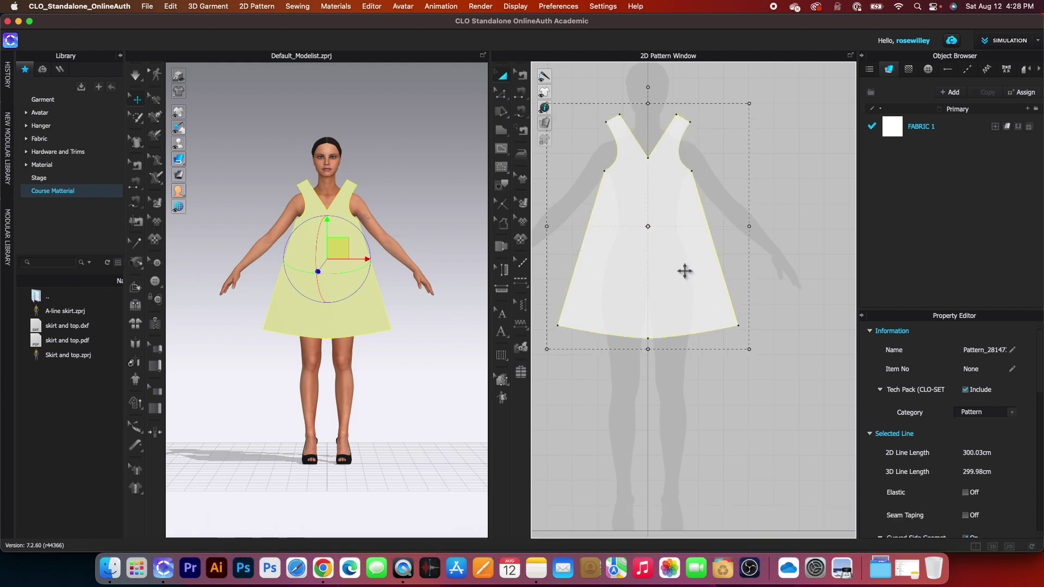
click(769, 345)
scroll(670, 331, down, 3)
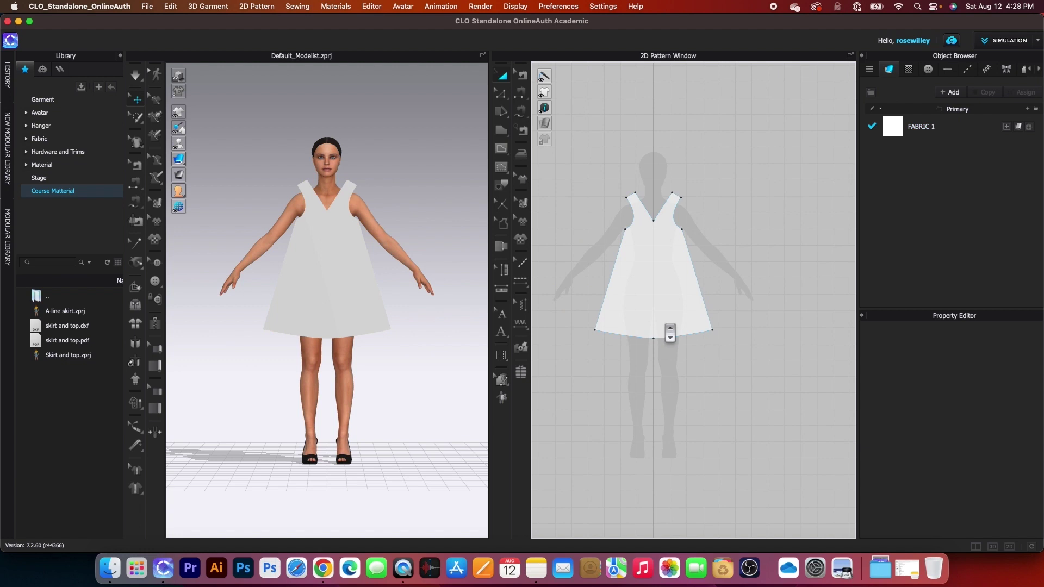
click(655, 293)
- Create a mirrored, sewing-linked copy of the dress front and place it beside the original as the back
right_click(655, 293)
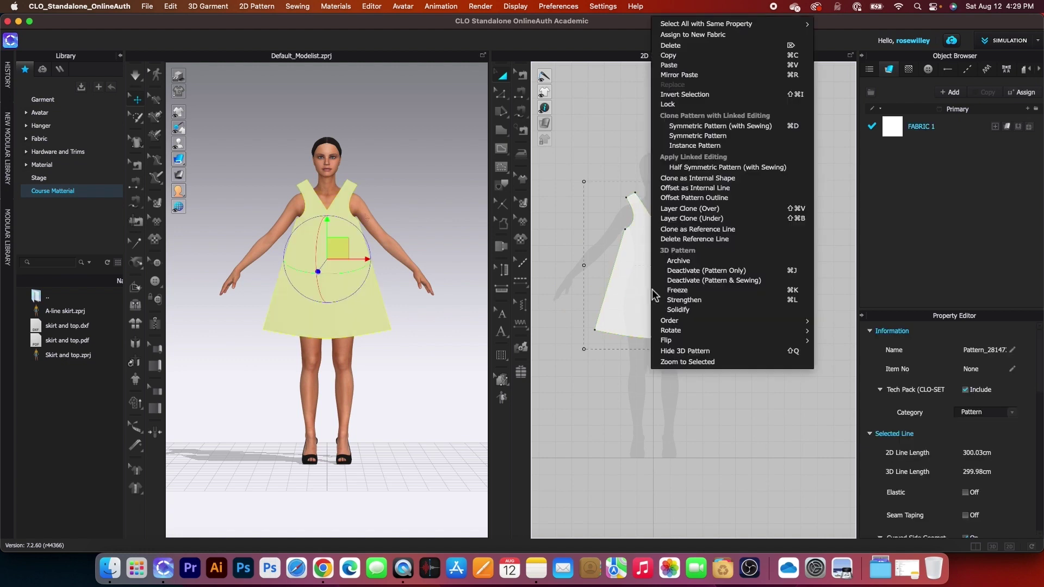
click(712, 128)
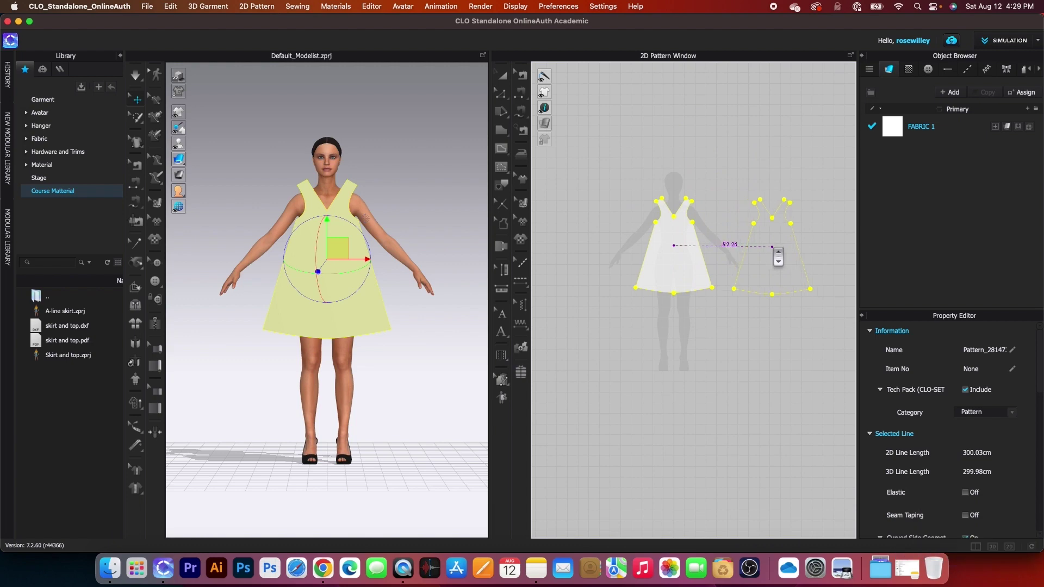
click(774, 246)
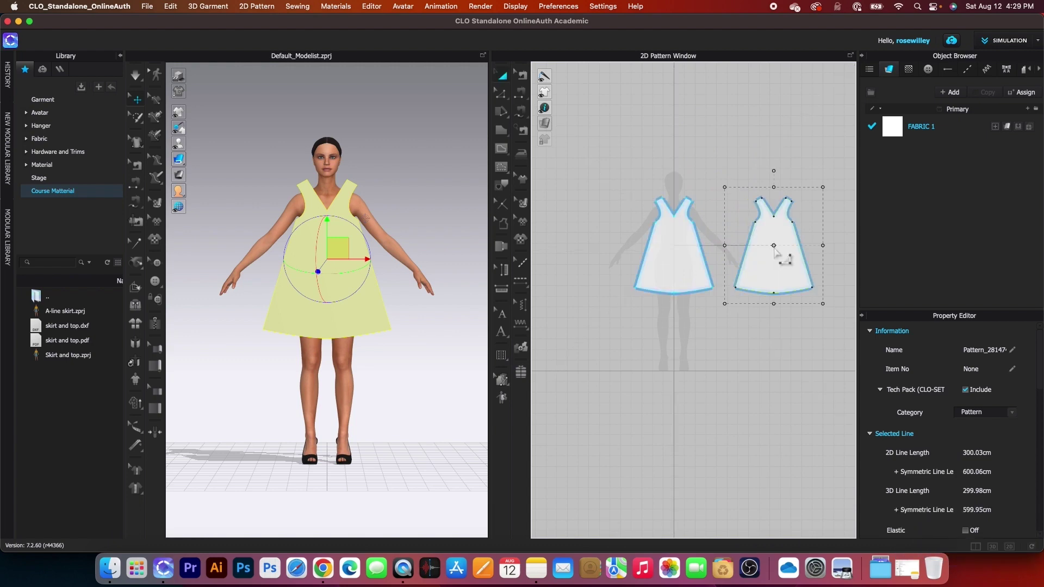
scroll(602, 349, down, 3)
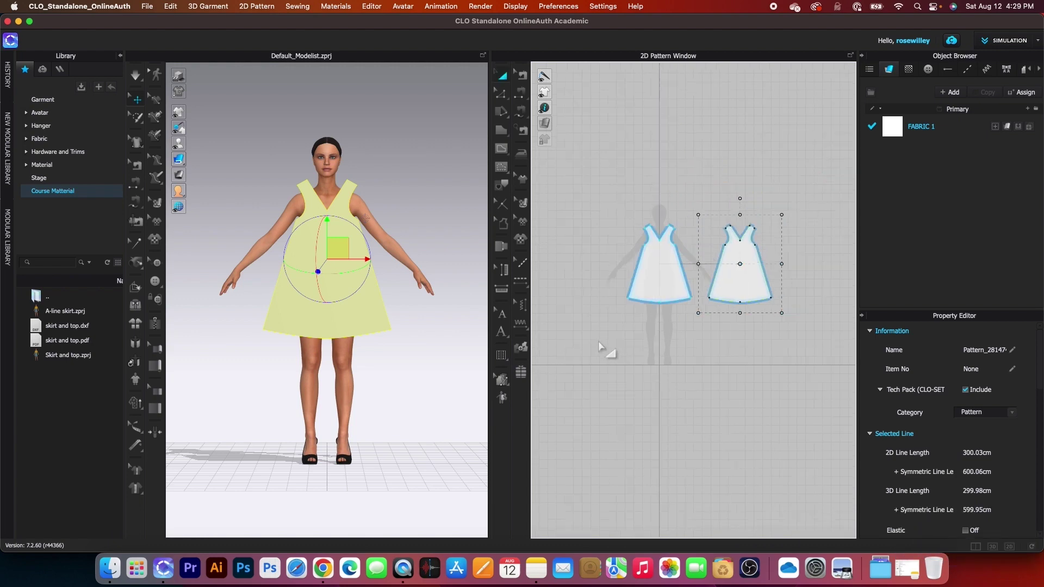
scroll(647, 353, up, 1)
- Marquee-select both dress pieces, copy and paste them, then undo the paste
click(647, 354)
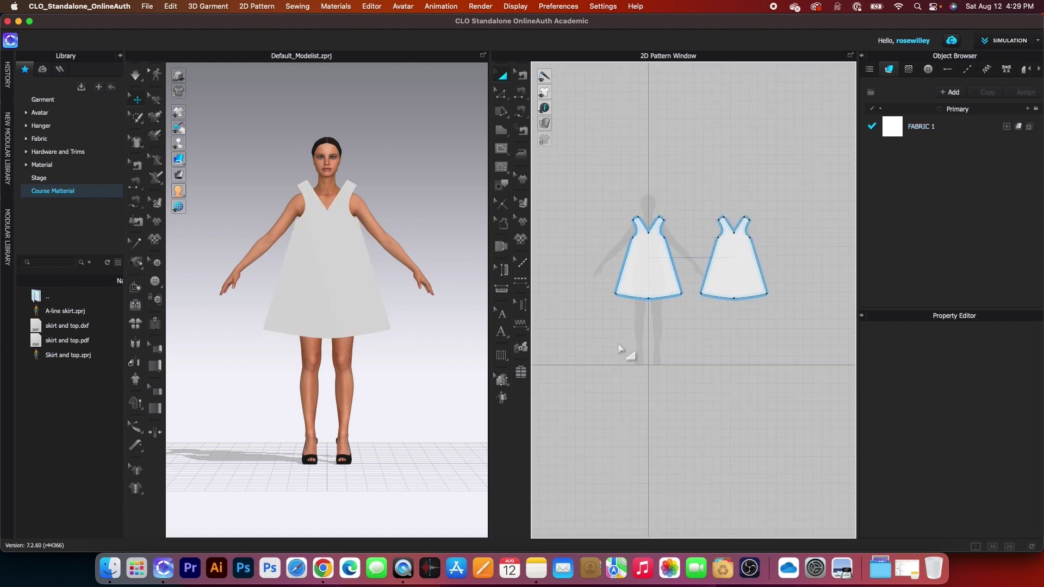
drag(585, 156, 762, 321)
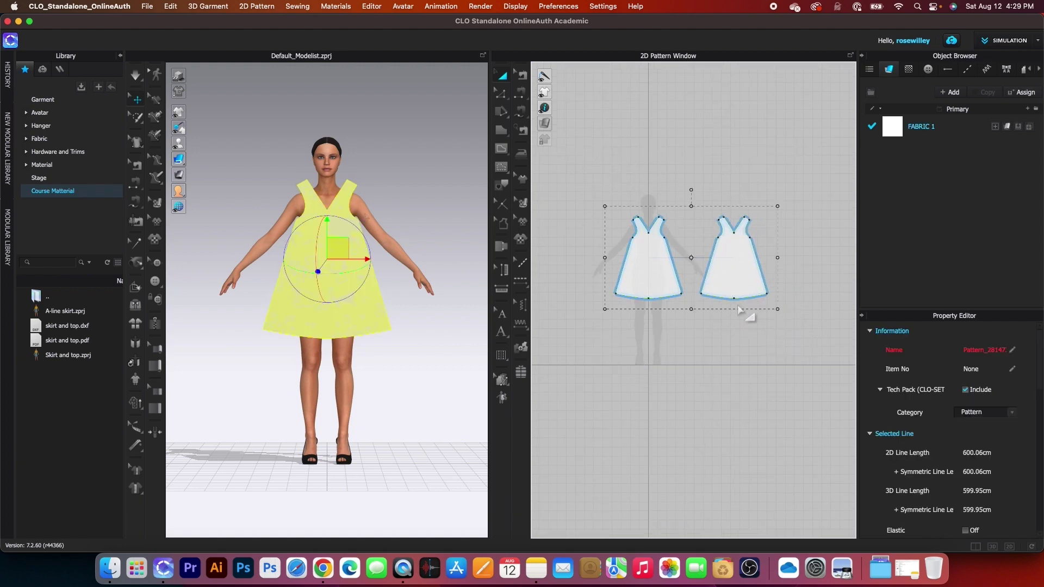
key(ctrl+c)
key(ctrl+v)
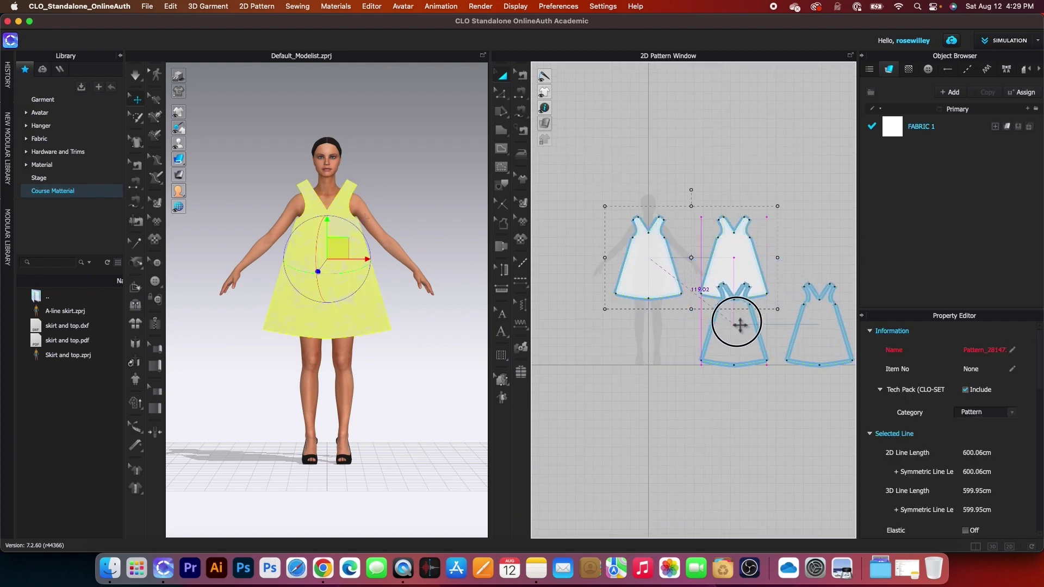
key(ctrl+z)
key(ctrl+z)
scroll(724, 326, down, 2)
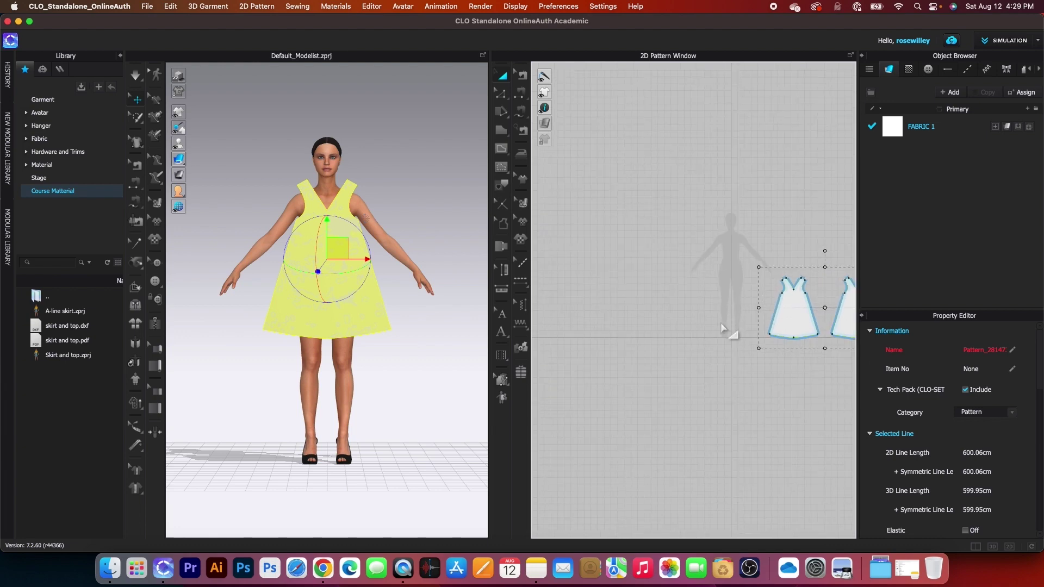
scroll(751, 258, up, 1)
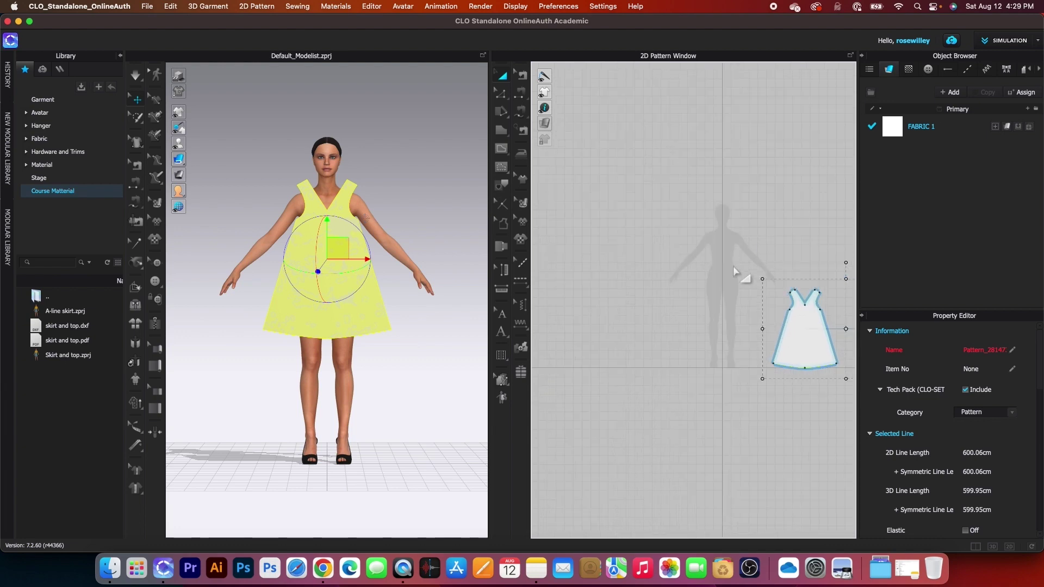
scroll(590, 272, down, 1)
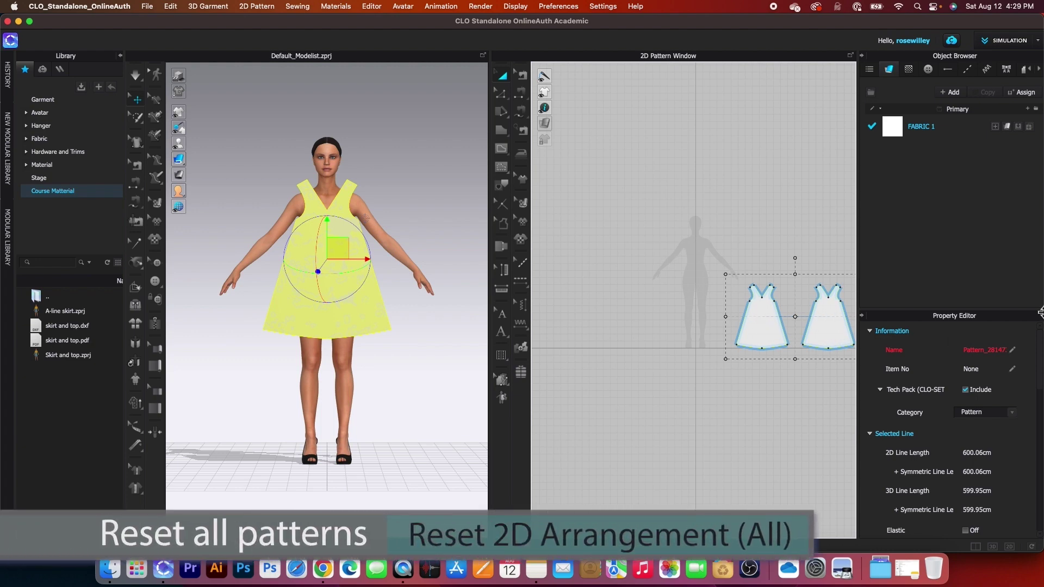
- Reset all 3D pieces to their 2D arrangement, deselect, and reframe the view around the avatar
click(139, 327)
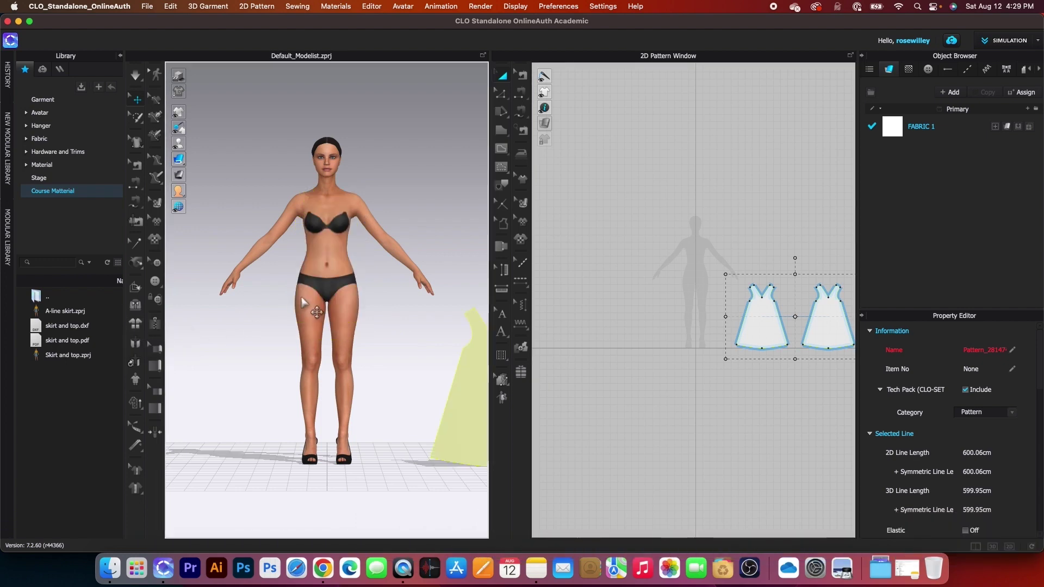
scroll(258, 312, down, 2)
scroll(261, 315, down, 3)
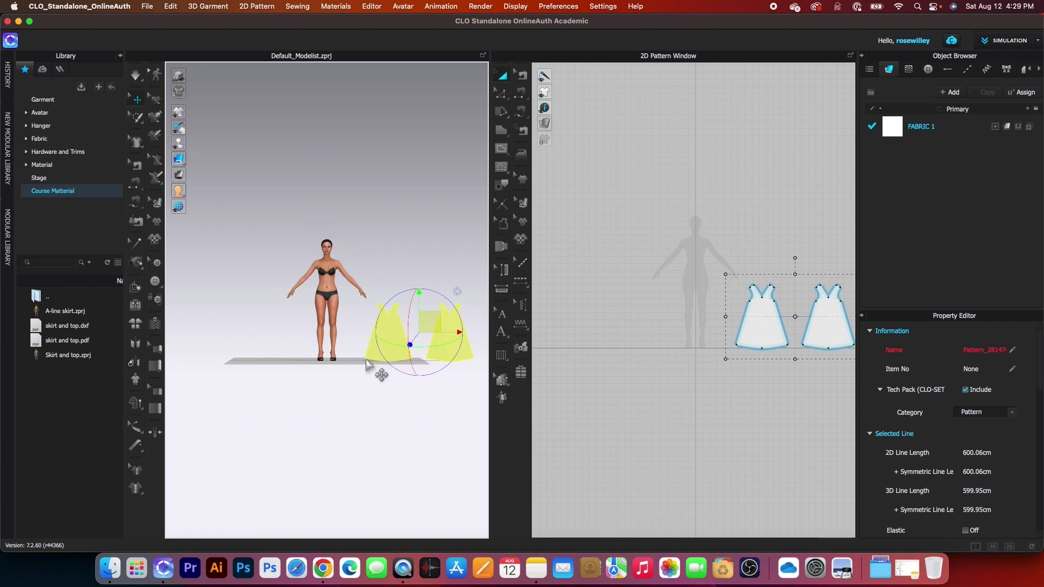
click(385, 415)
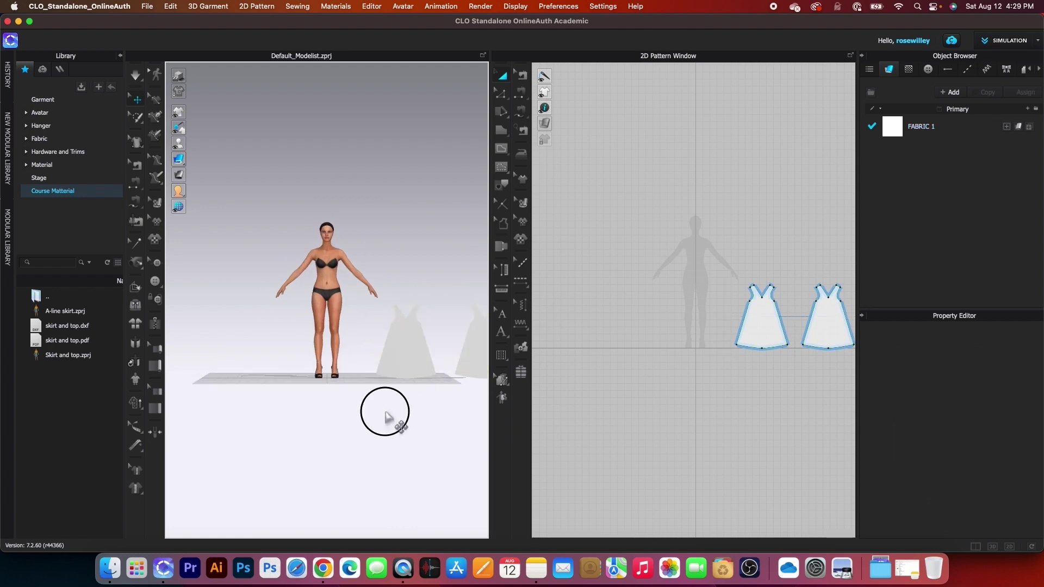
middle_drag(385, 415, 328, 425)
scroll(282, 380, up, 2)
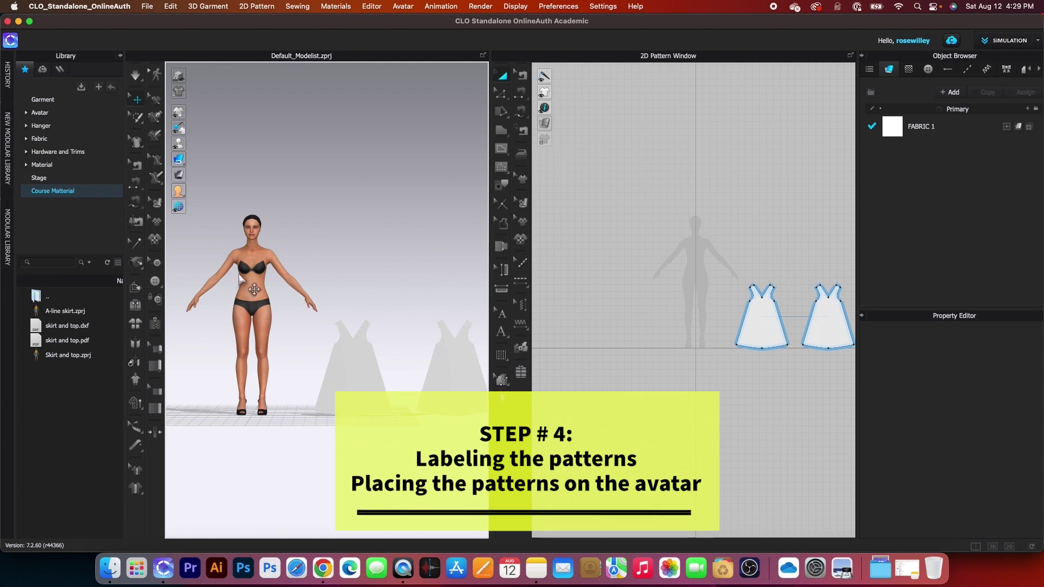
- With Pattern Annotation, type the label 'Dress-F' inside the left dress piece and commit it
scroll(787, 345, up, 2)
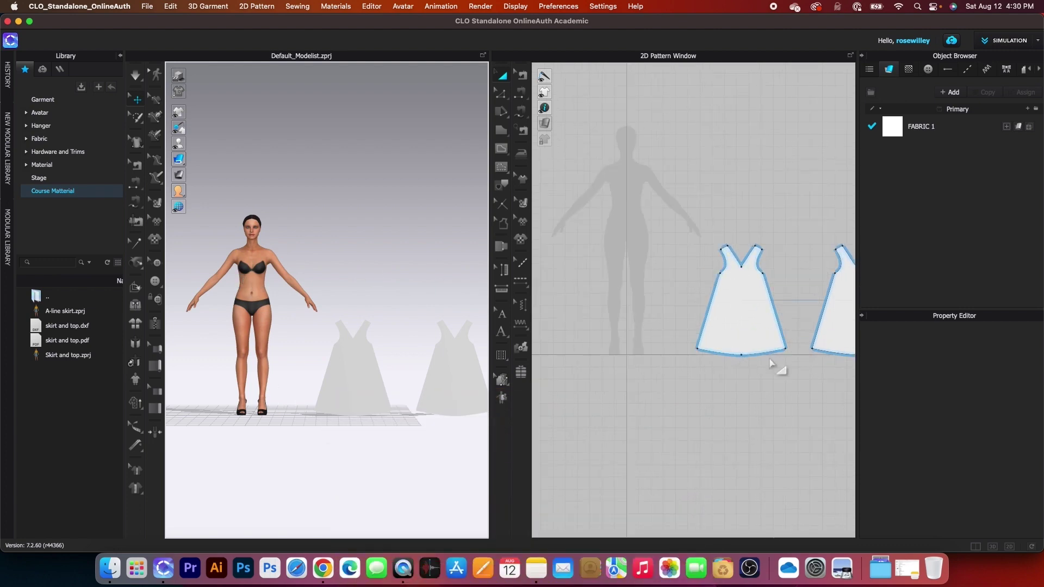
scroll(756, 402, up, 5)
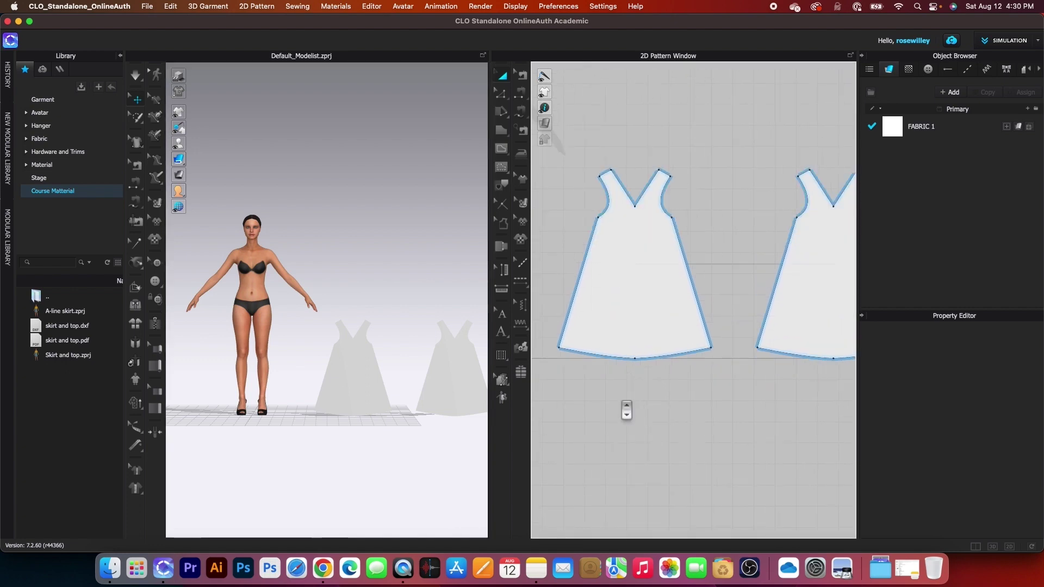
scroll(648, 298, up, 2)
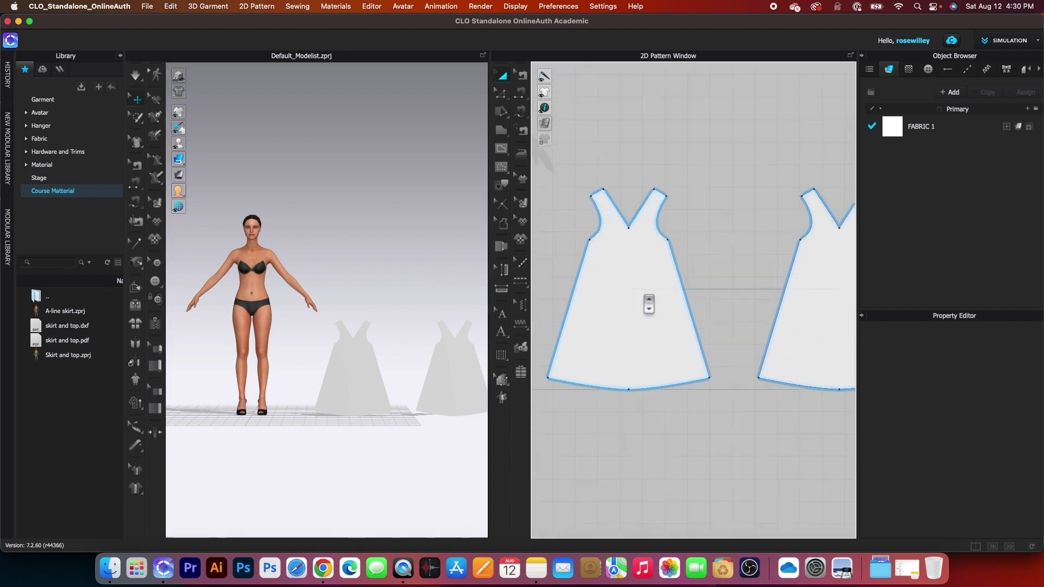
scroll(645, 302, down, 3)
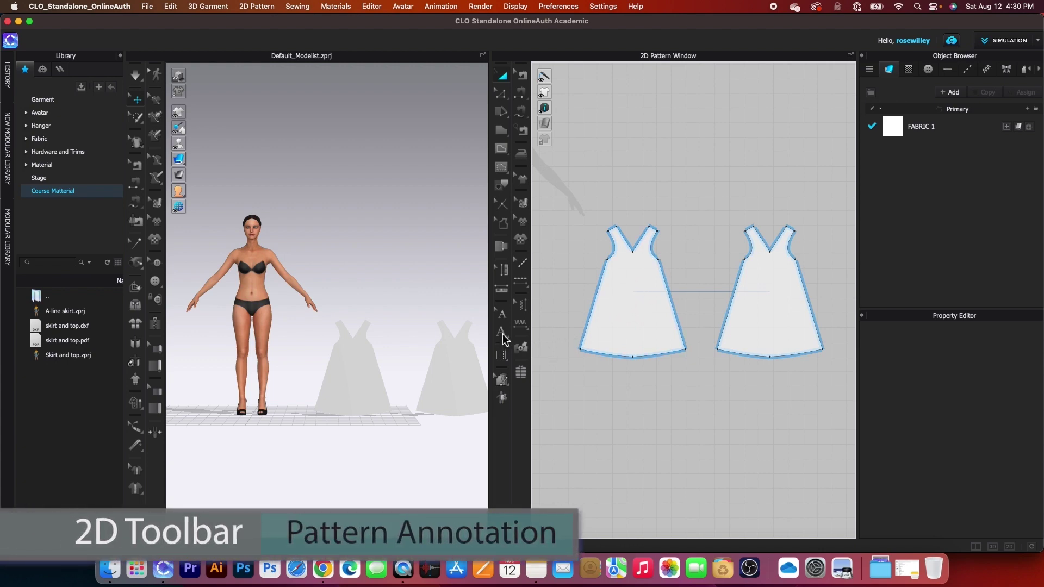
mouse_move(502, 335)
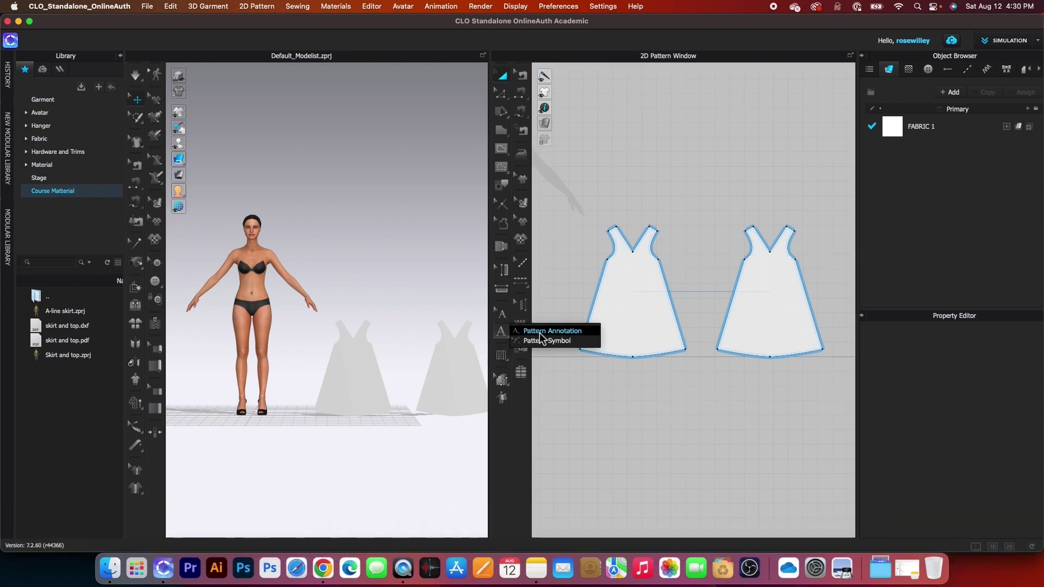
click(566, 338)
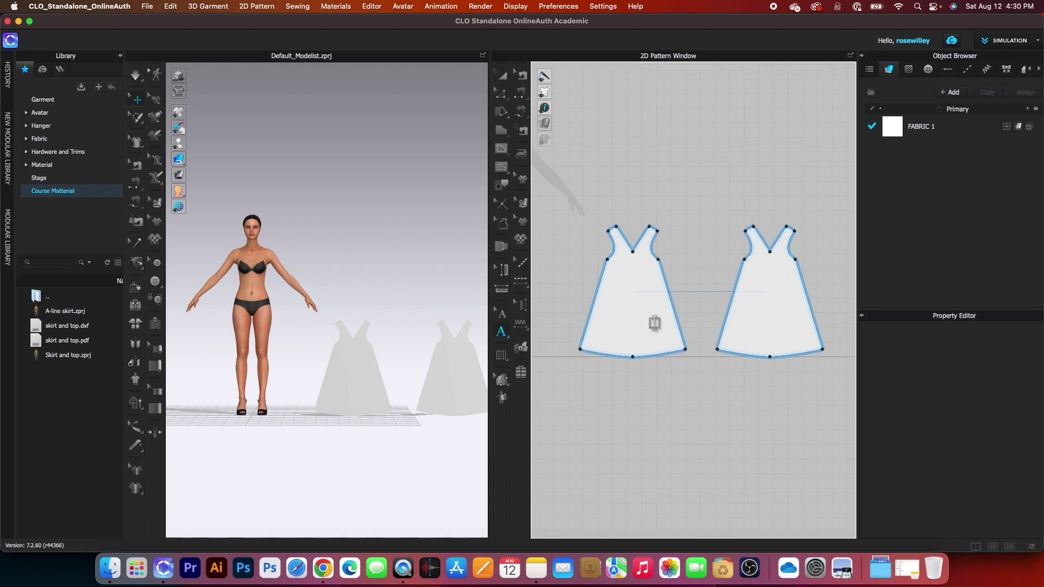
scroll(645, 320, up, 5)
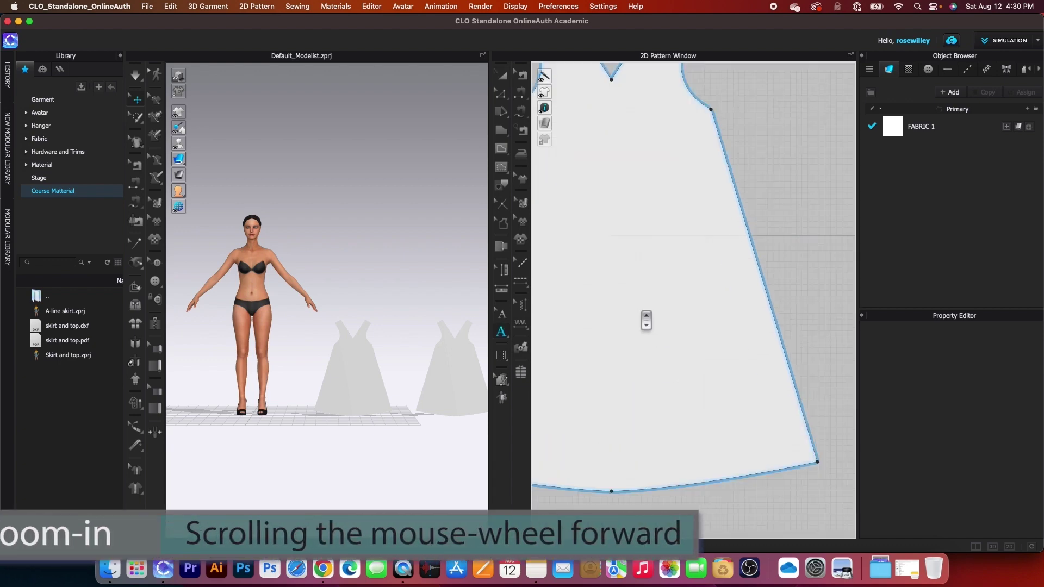
scroll(646, 320, down, 2)
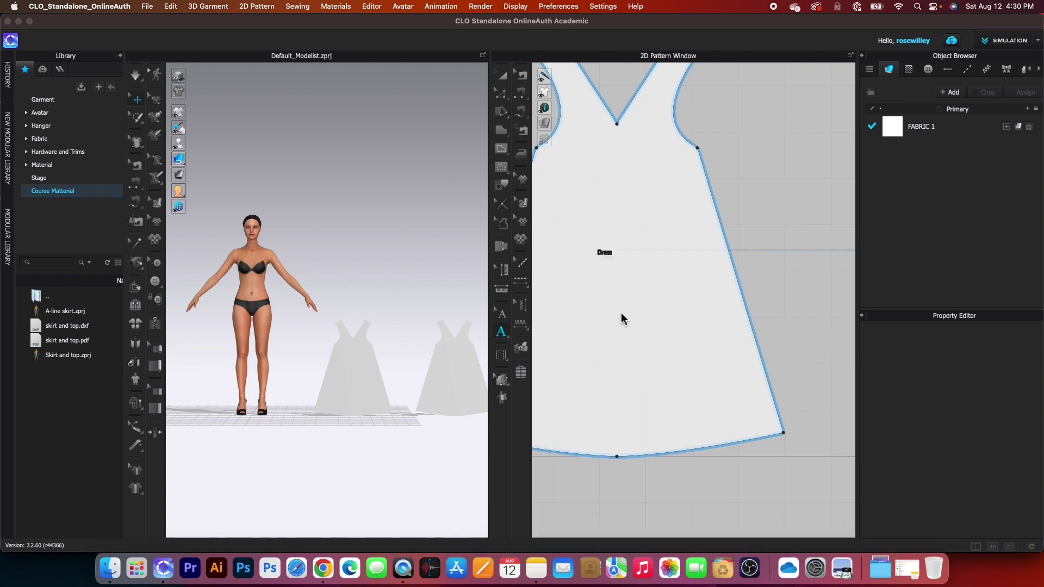
text(F)
click(501, 314)
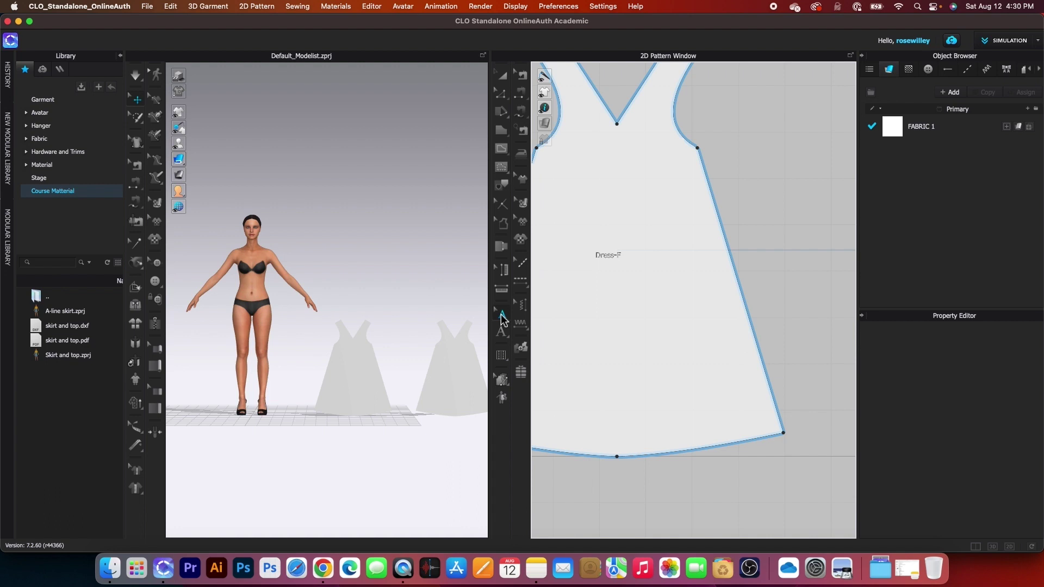
scroll(615, 287, down, 5)
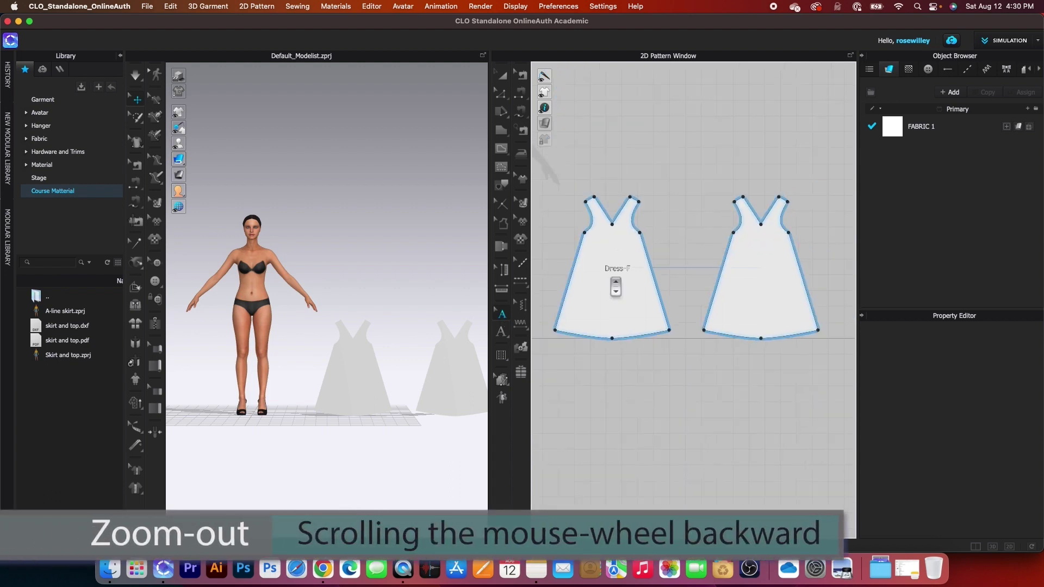
scroll(616, 287, down, 2)
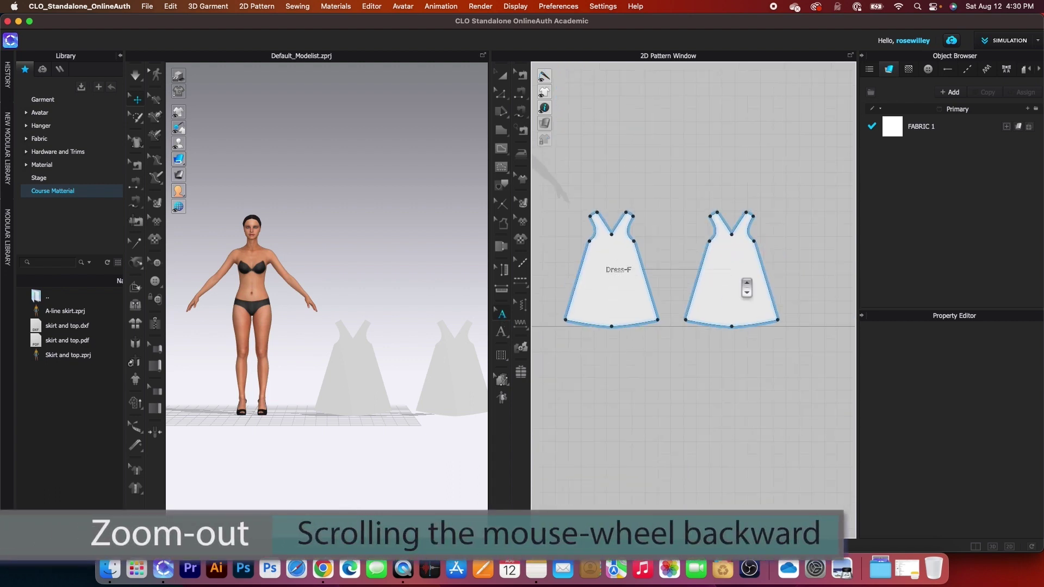
scroll(751, 285, up, 6)
scroll(752, 285, down, 4)
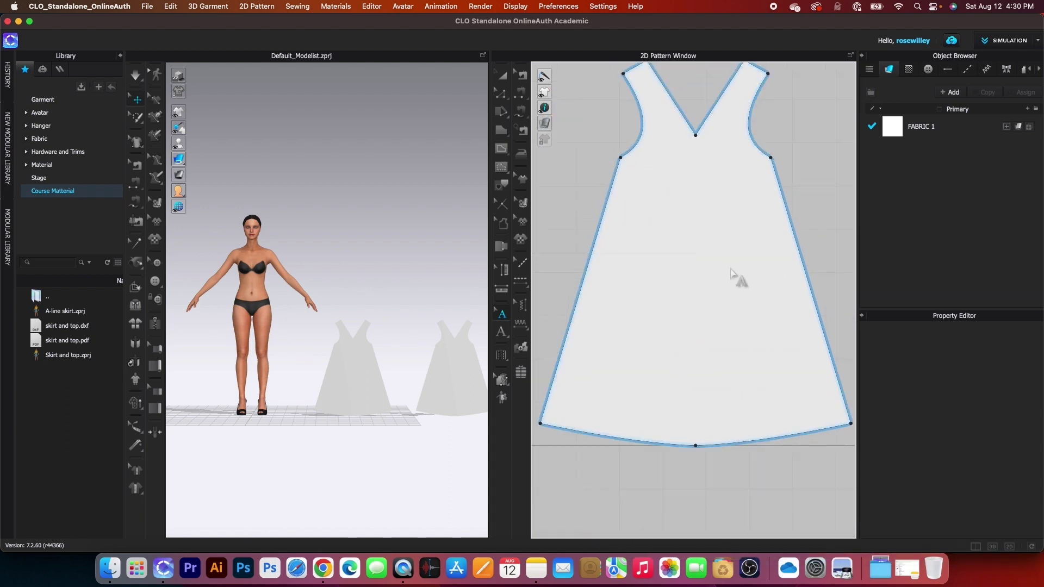
- Add the text label 'Dress-B' inside the back dress piece in the 2D pattern view
click(502, 334)
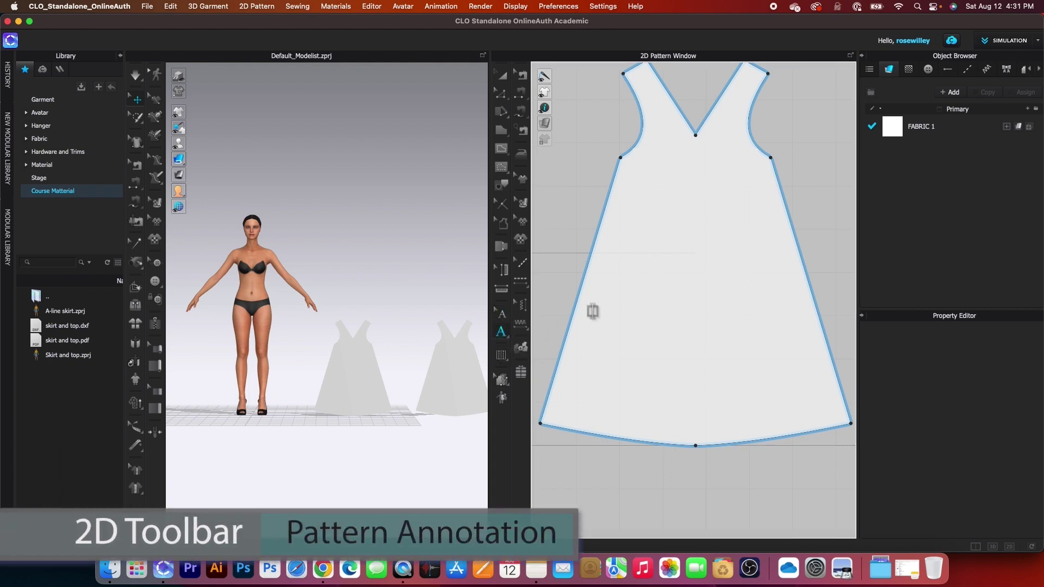
click(686, 264)
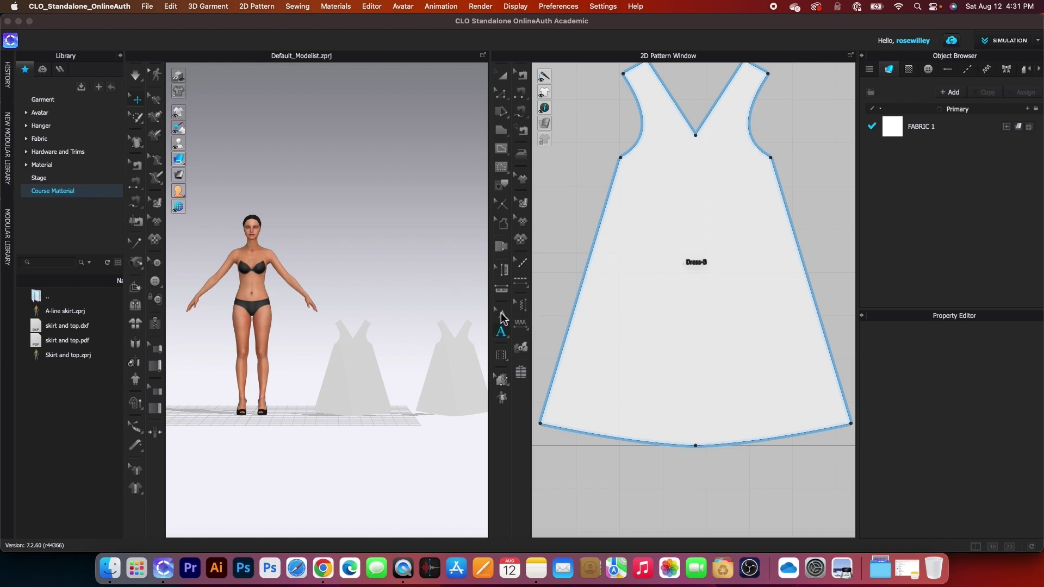
click(500, 313)
scroll(682, 313, down, 5)
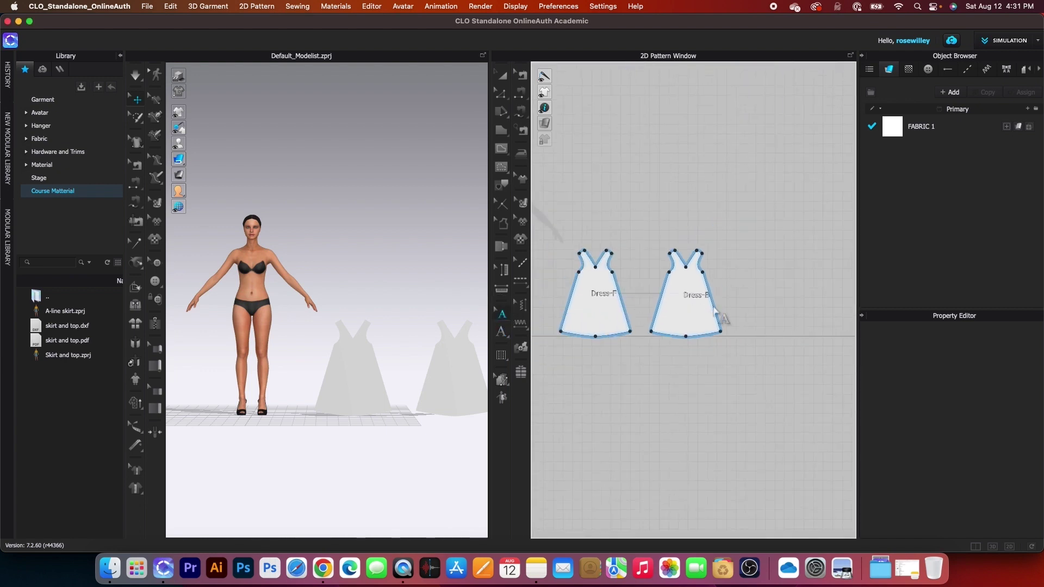
scroll(696, 318, up, 2)
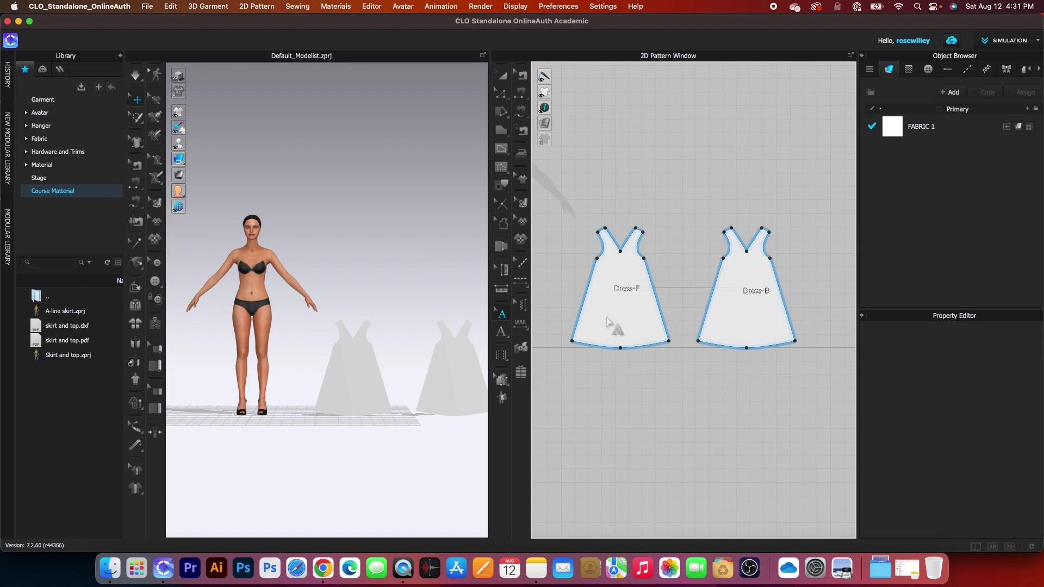
scroll(616, 321, down, 2)
scroll(592, 327, up, 1)
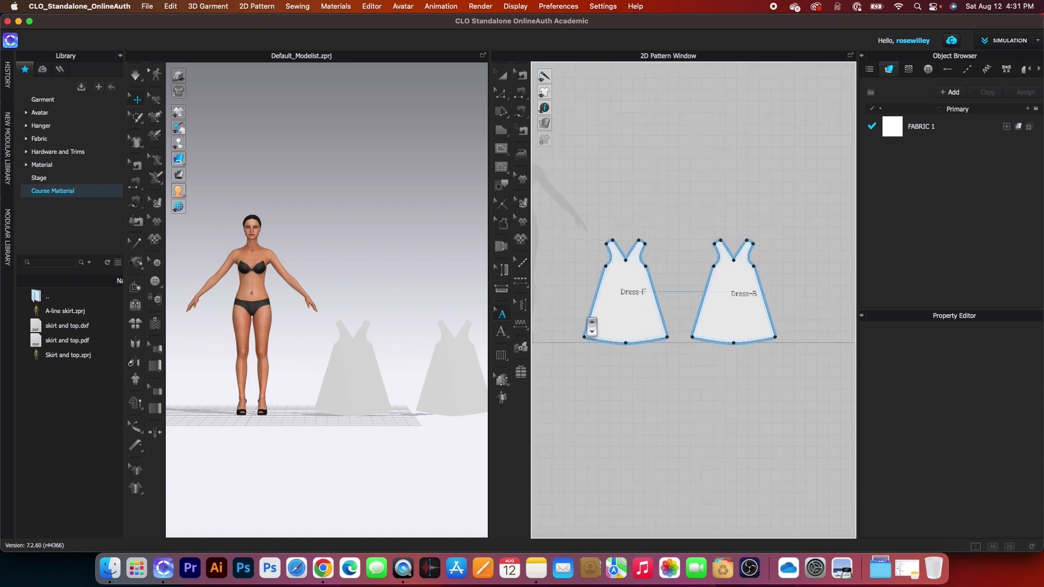
scroll(560, 326, up, 1)
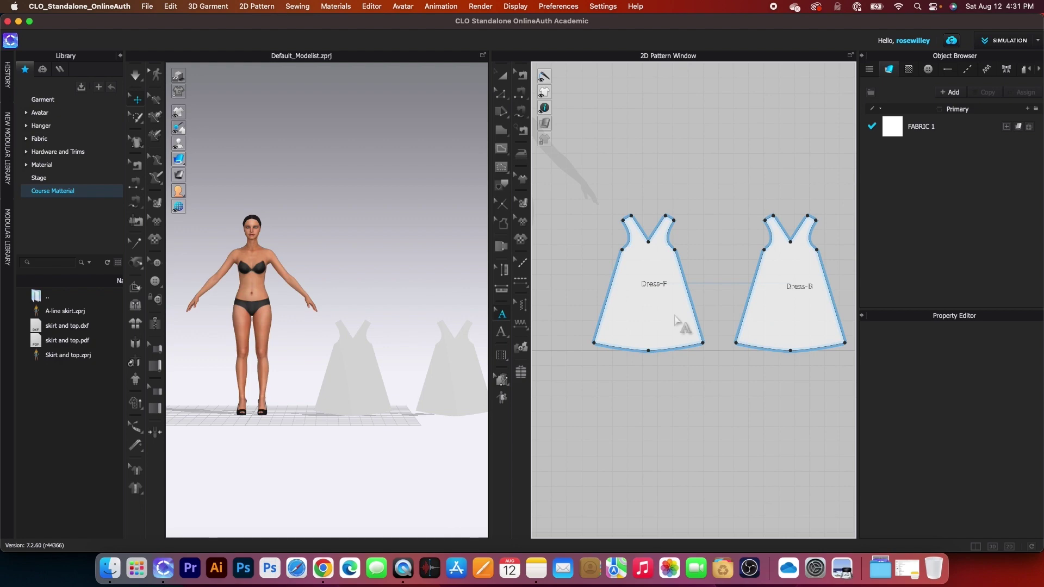
scroll(673, 311, down, 1)
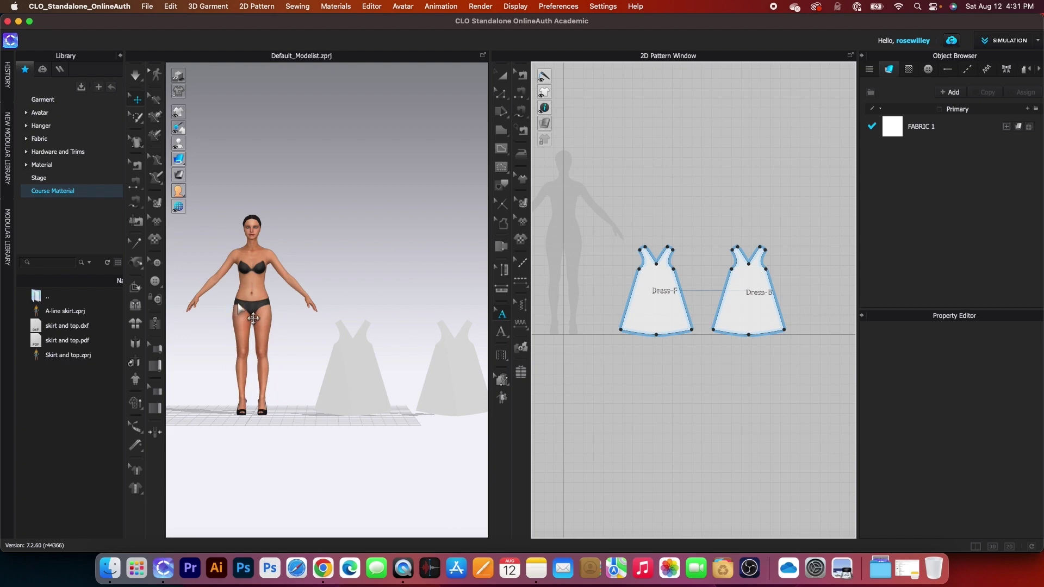
- Show the avatar's arrangement points and switch to the Transform Pattern tool
scroll(223, 284, up, 2)
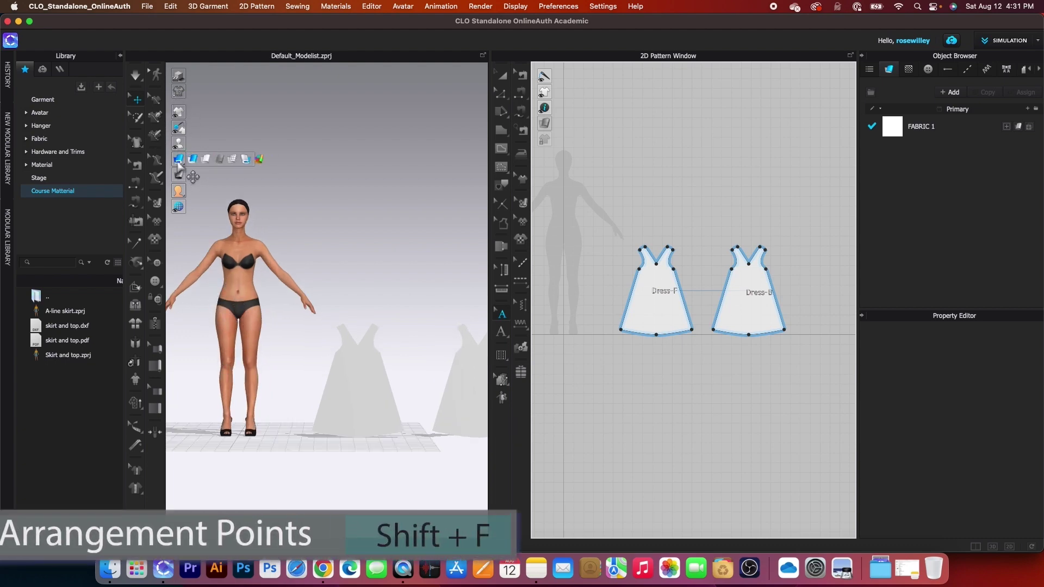
mouse_move(194, 156)
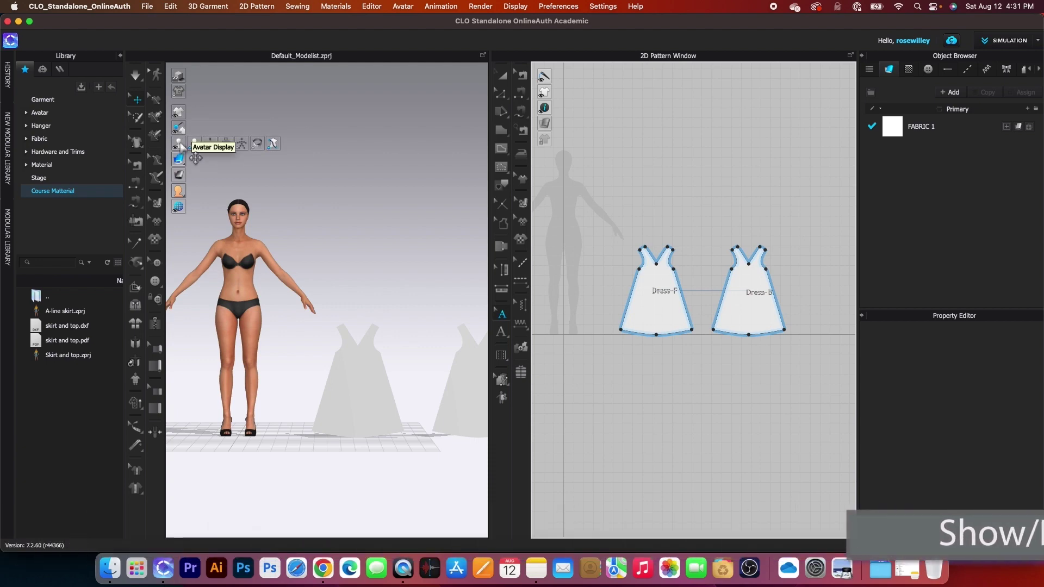
click(181, 146)
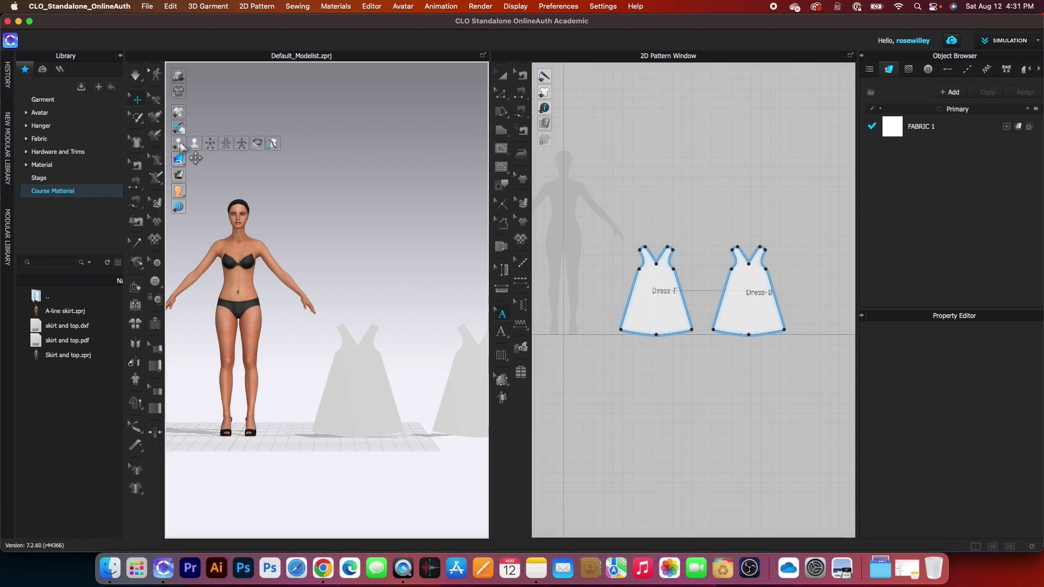
click(212, 145)
scroll(217, 249, up, 5)
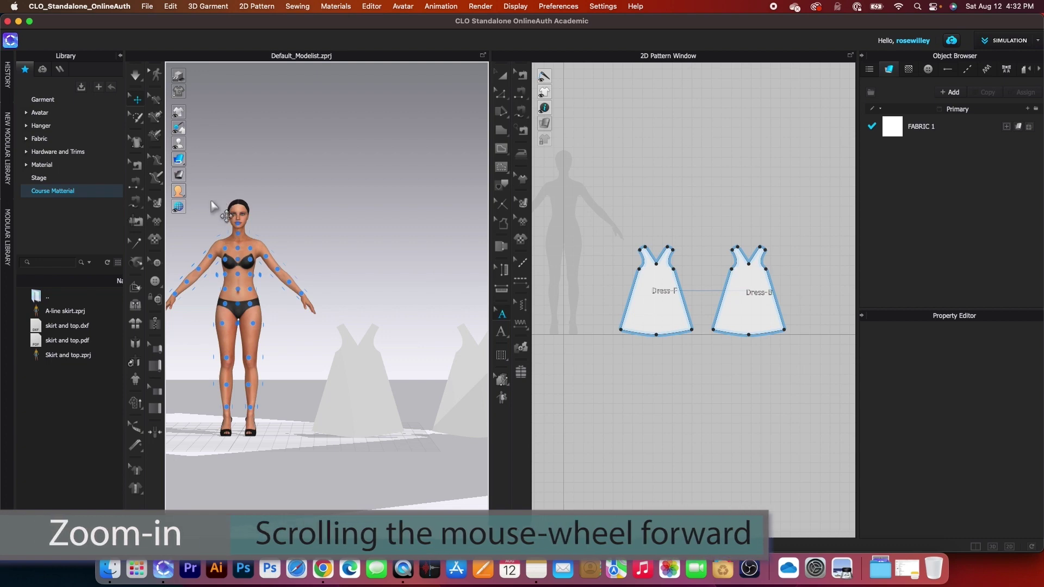
scroll(252, 340, up, 5)
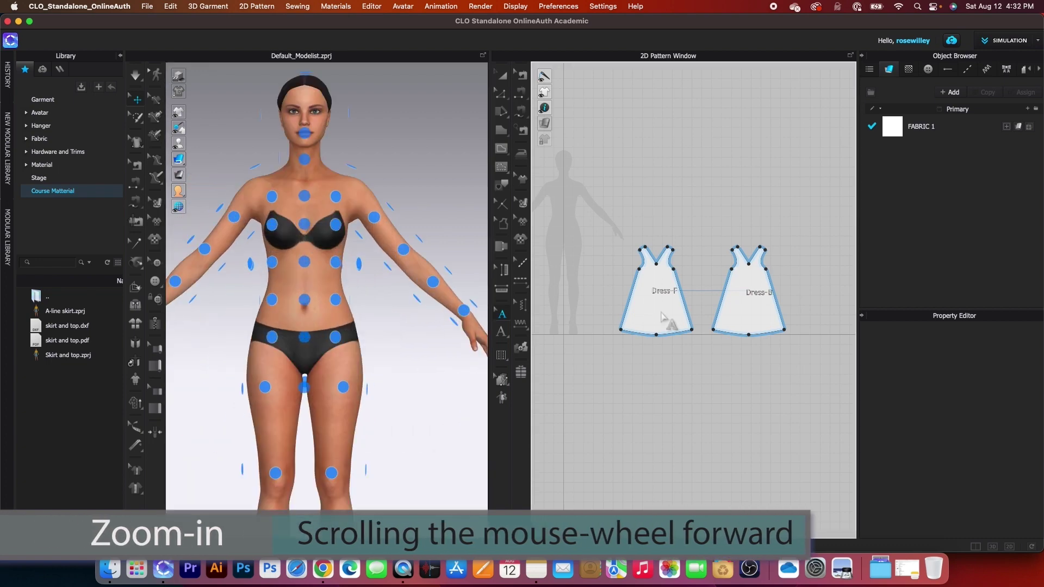
click(503, 77)
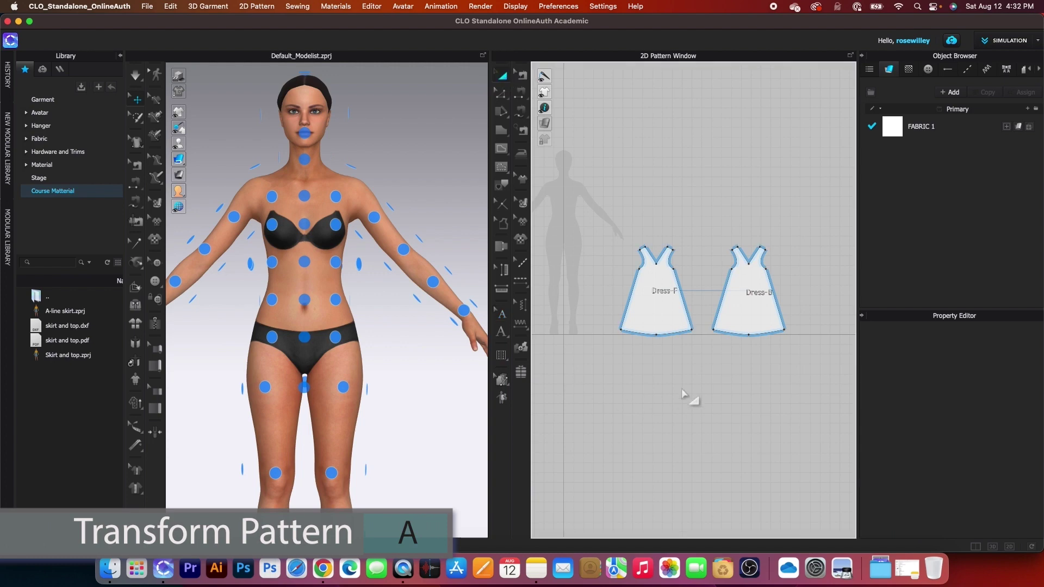
- Place Dress-F on the Body_Front_Waist arrangement point and raise its Offset to 100
click(664, 310)
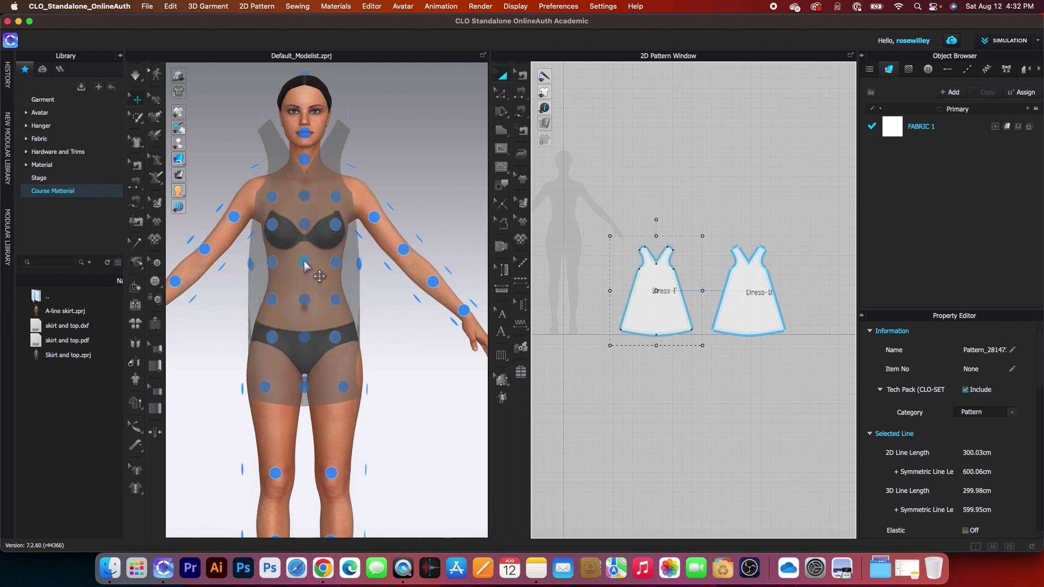
click(305, 301)
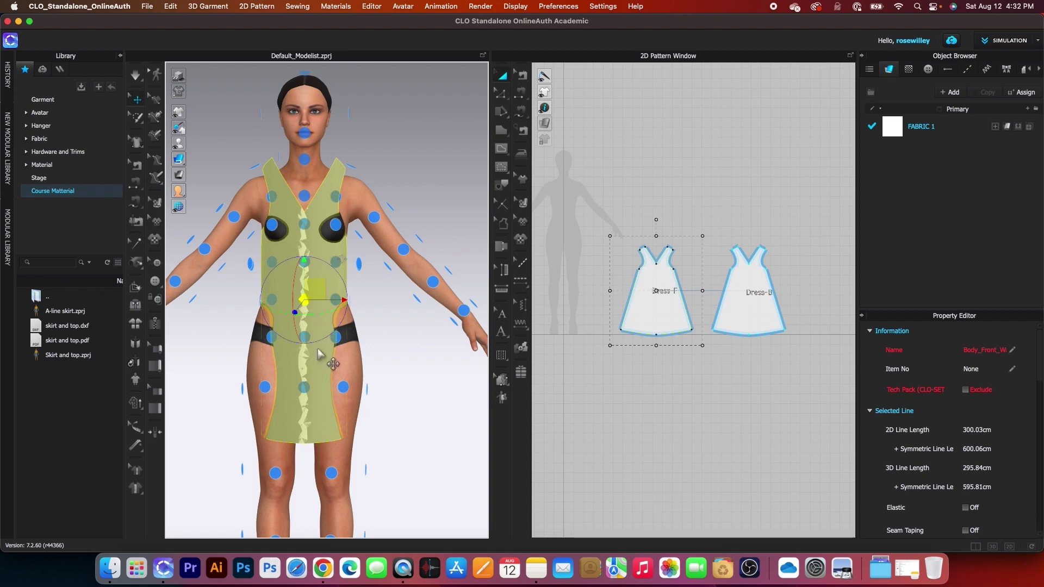
click(306, 304)
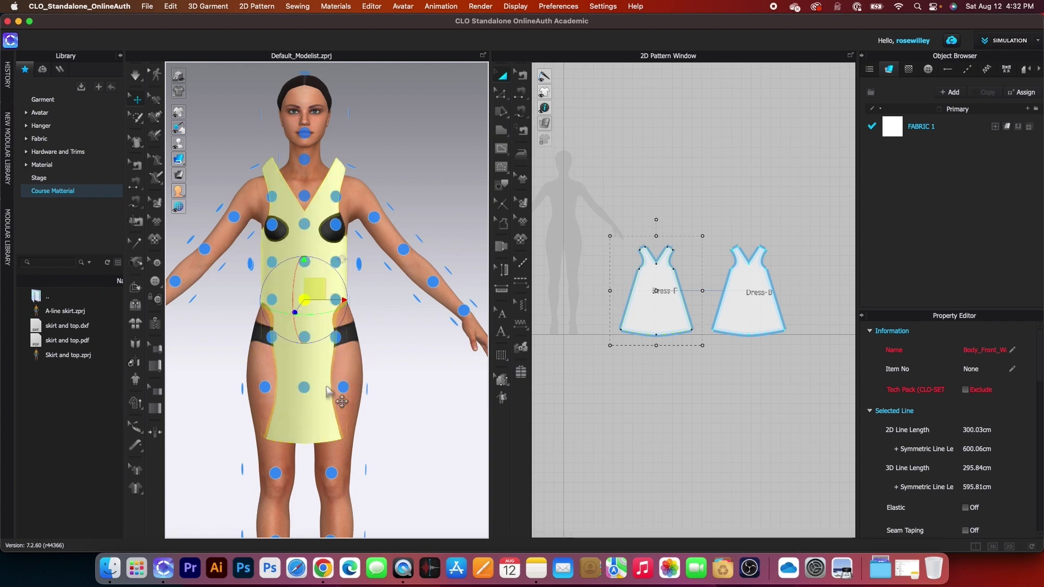
drag(305, 291, 308, 290)
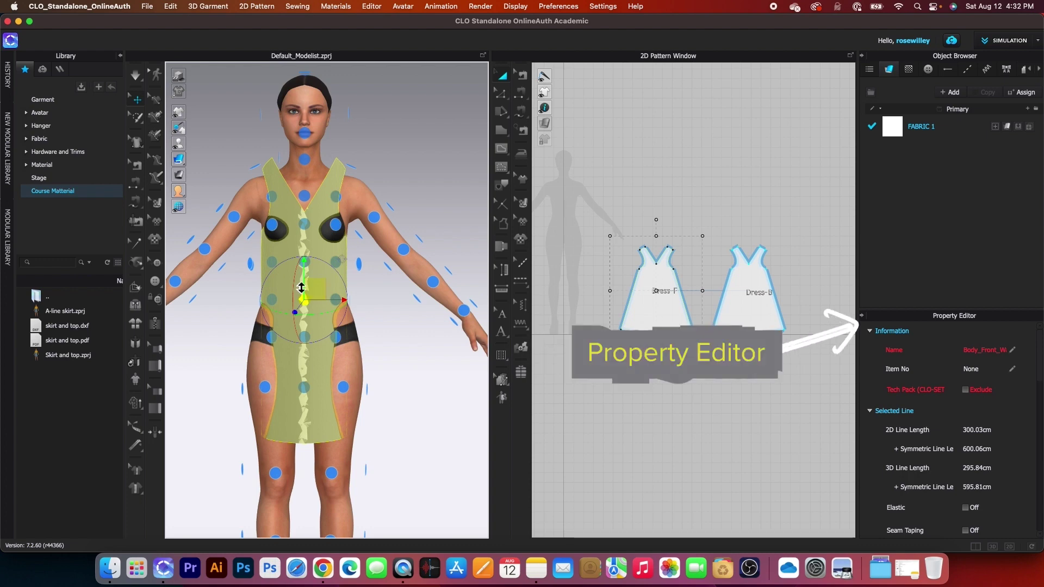
scroll(973, 375, down, 10)
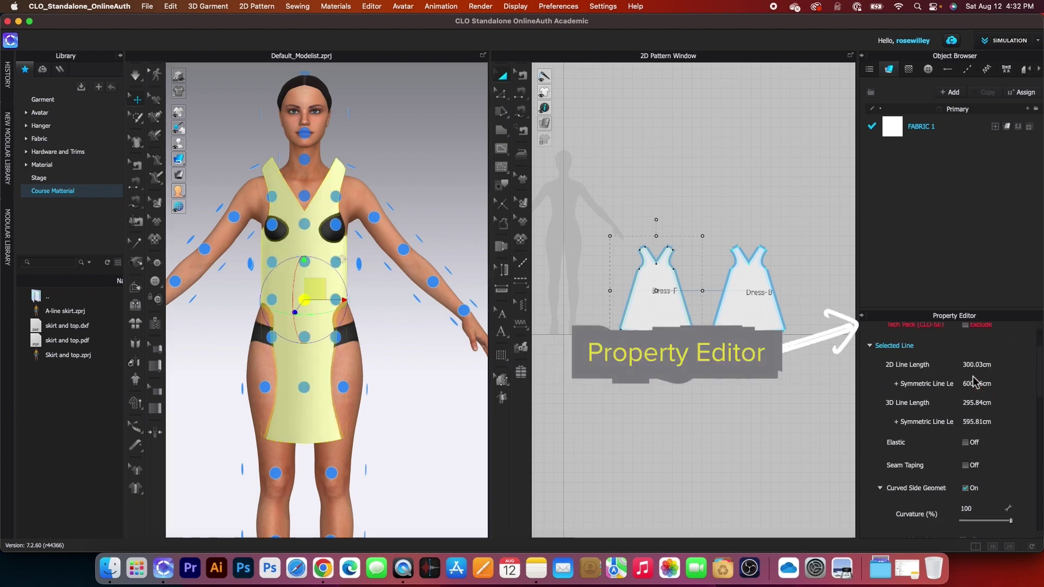
scroll(974, 382, down, 10)
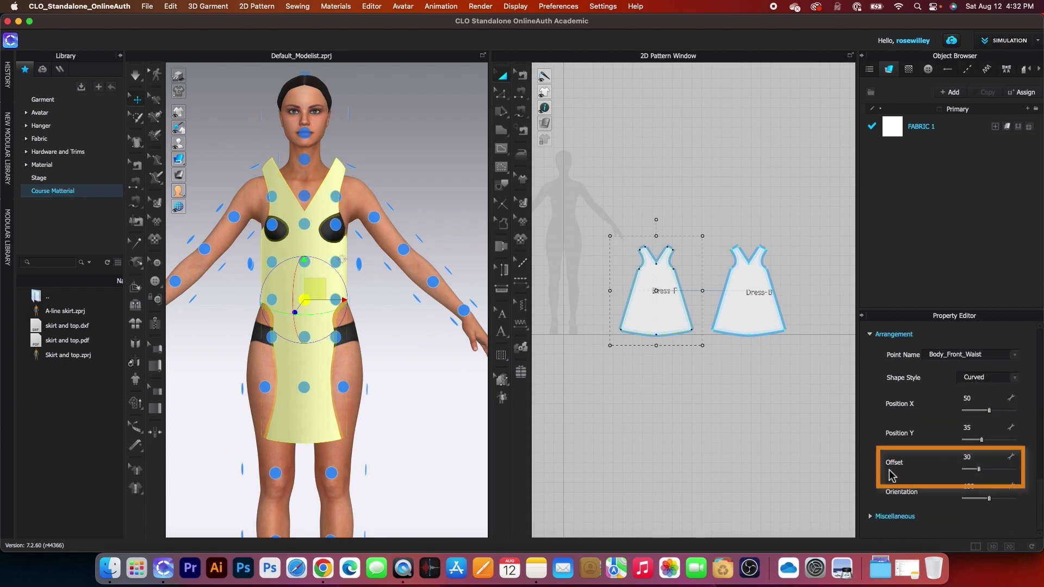
drag(979, 469, 1020, 473)
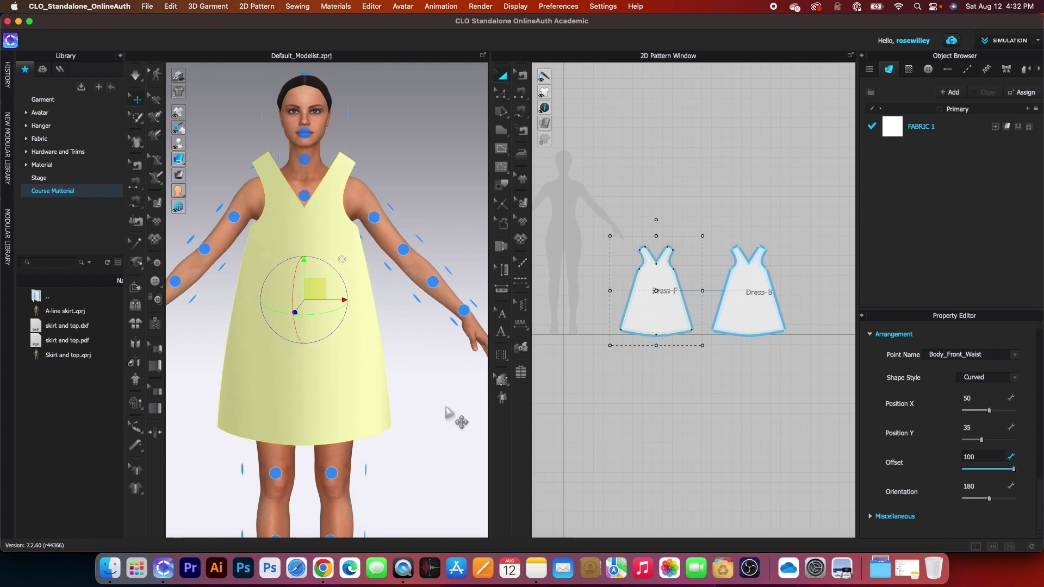
key(8)
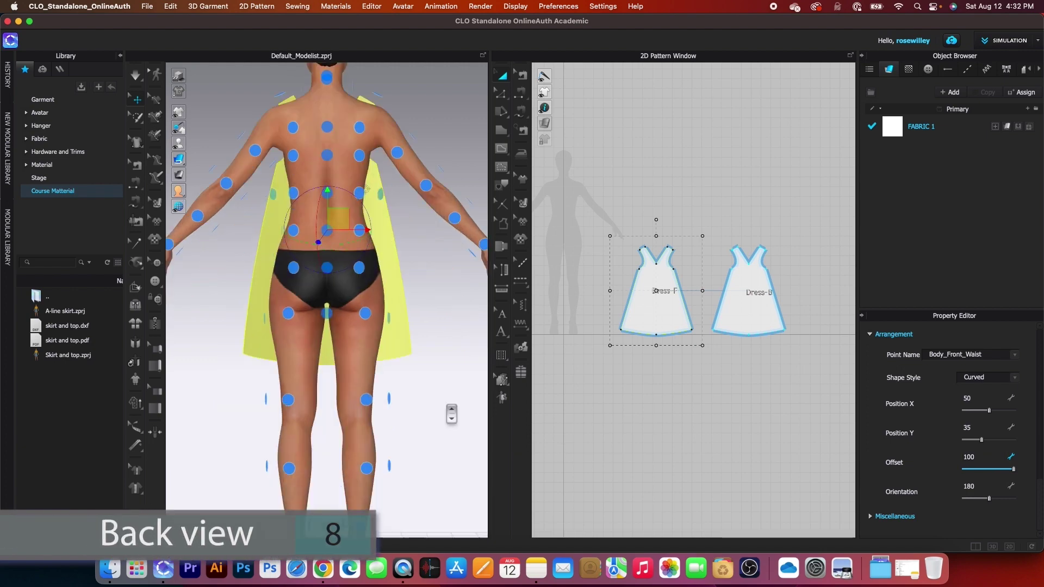
- Place Dress-B on the Body_Back_Waist arrangement point with Offset 100
click(605, 437)
click(754, 314)
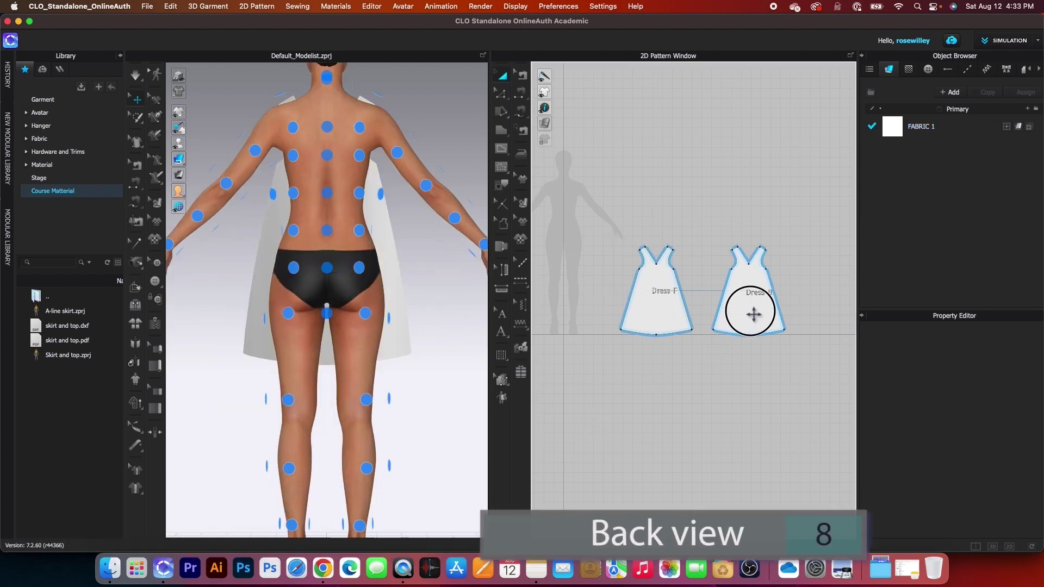
click(327, 230)
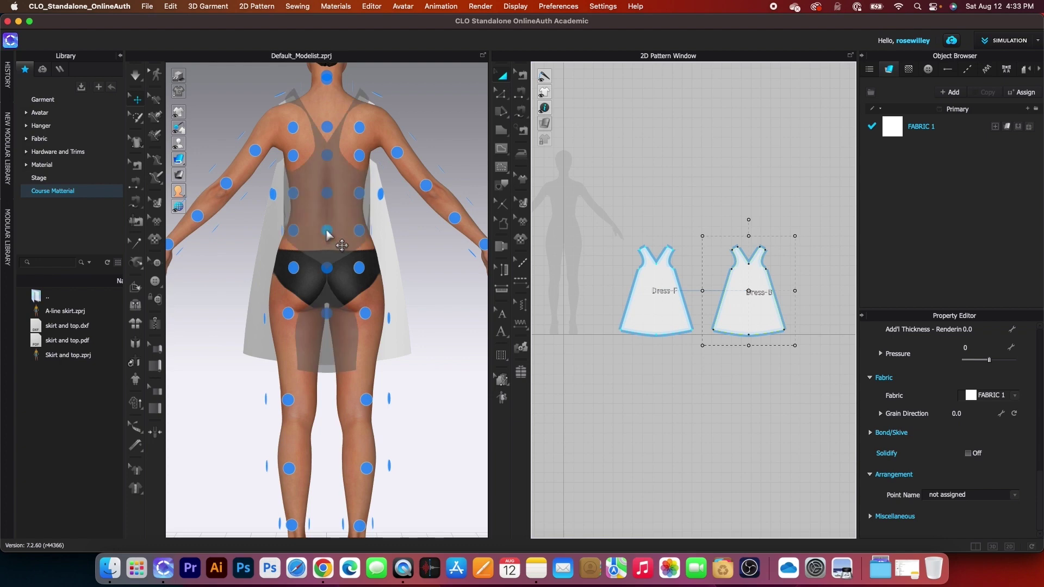
click(327, 231)
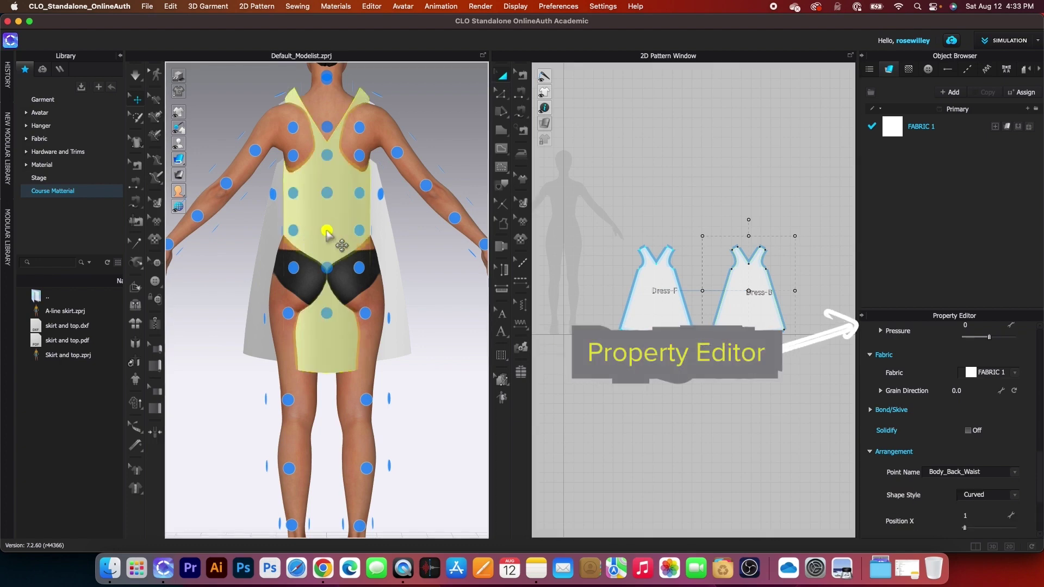
click(327, 231)
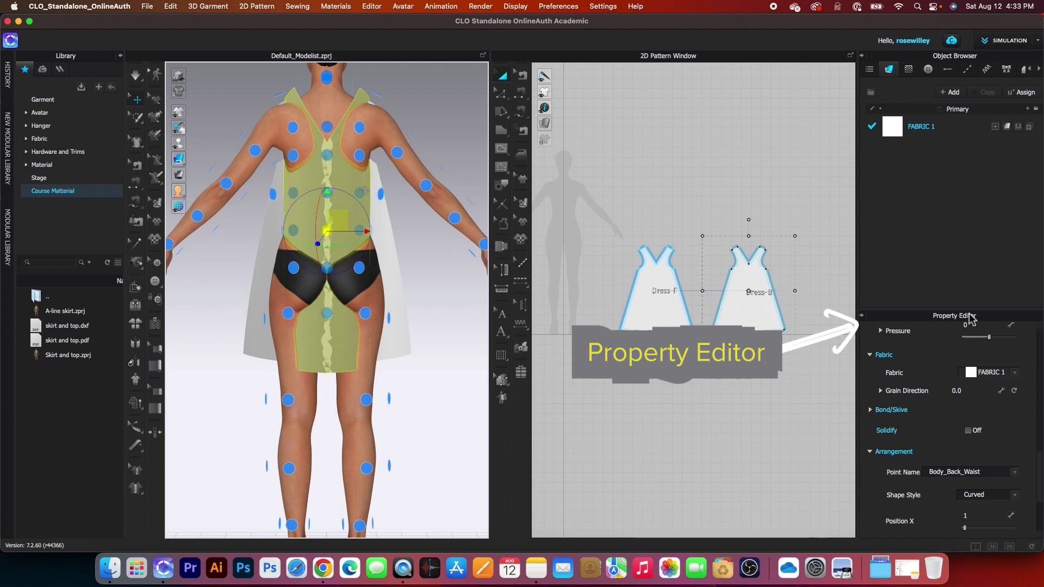
scroll(980, 418, down, 5)
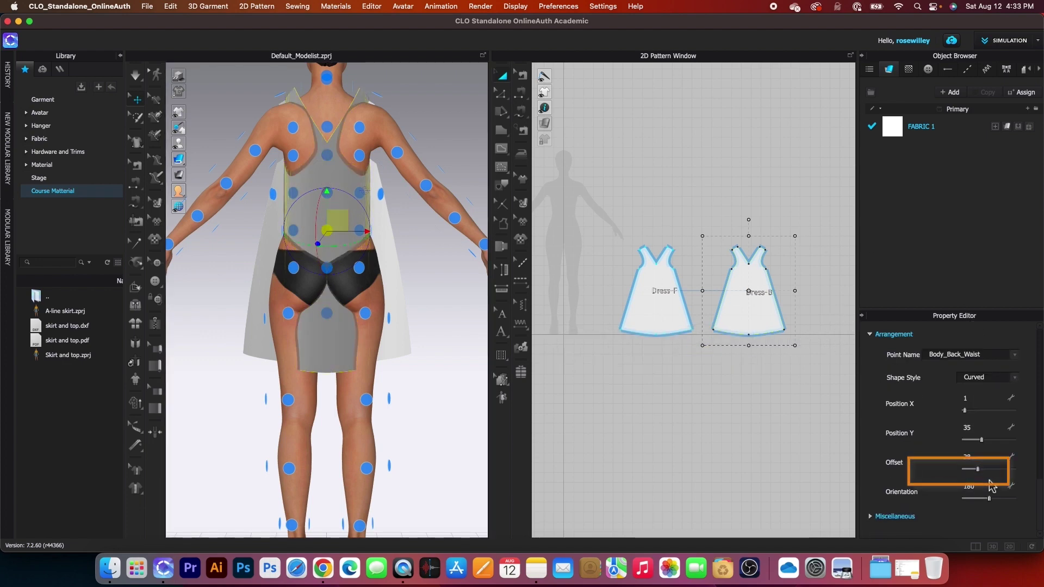
drag(979, 475, 1015, 475)
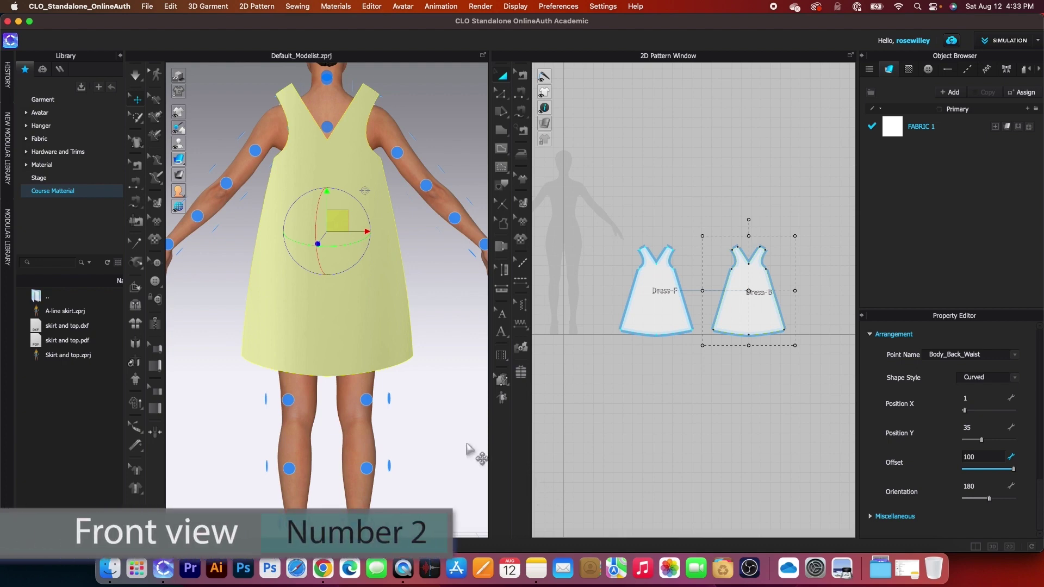
- Turn to the front view and hide the avatar's arrangement points
key(2)
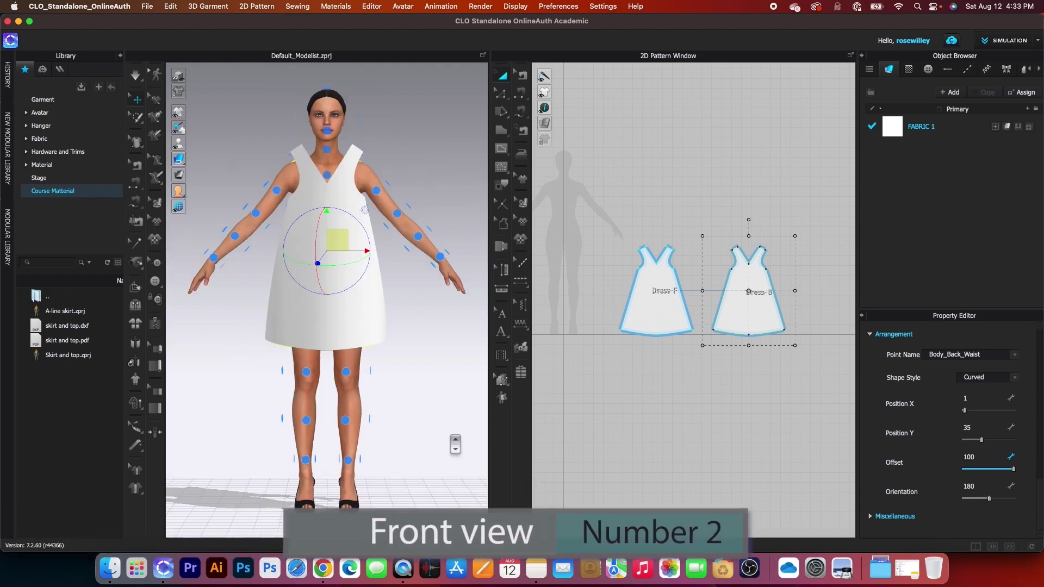
scroll(455, 443, up, 3)
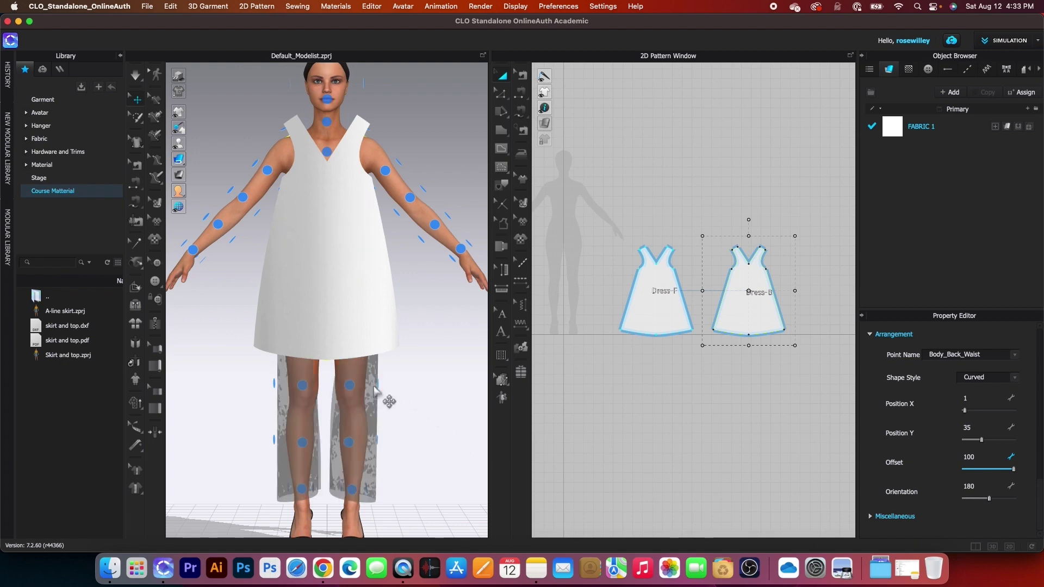
mouse_move(350, 445)
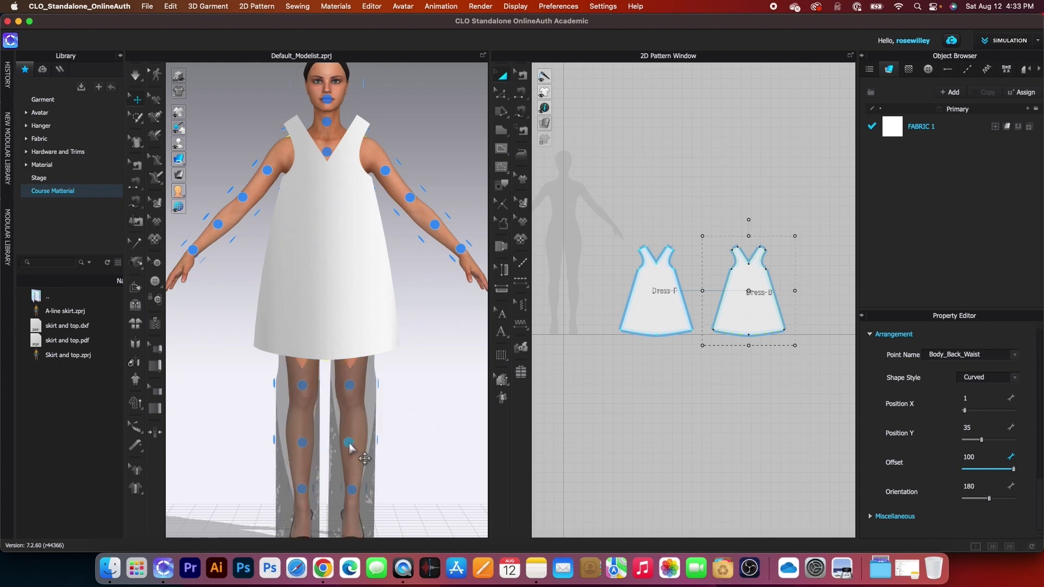
mouse_move(179, 146)
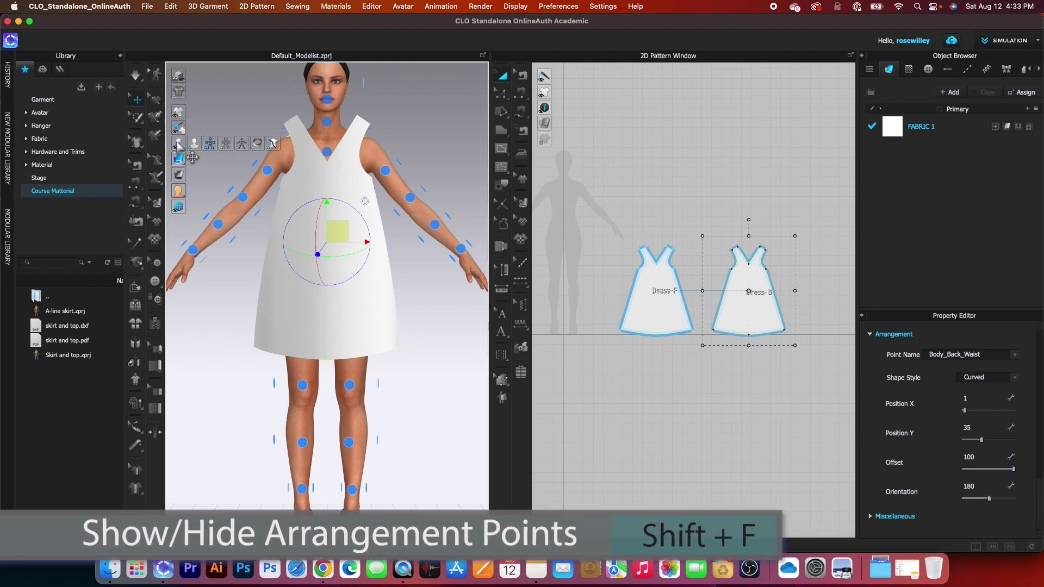
click(210, 143)
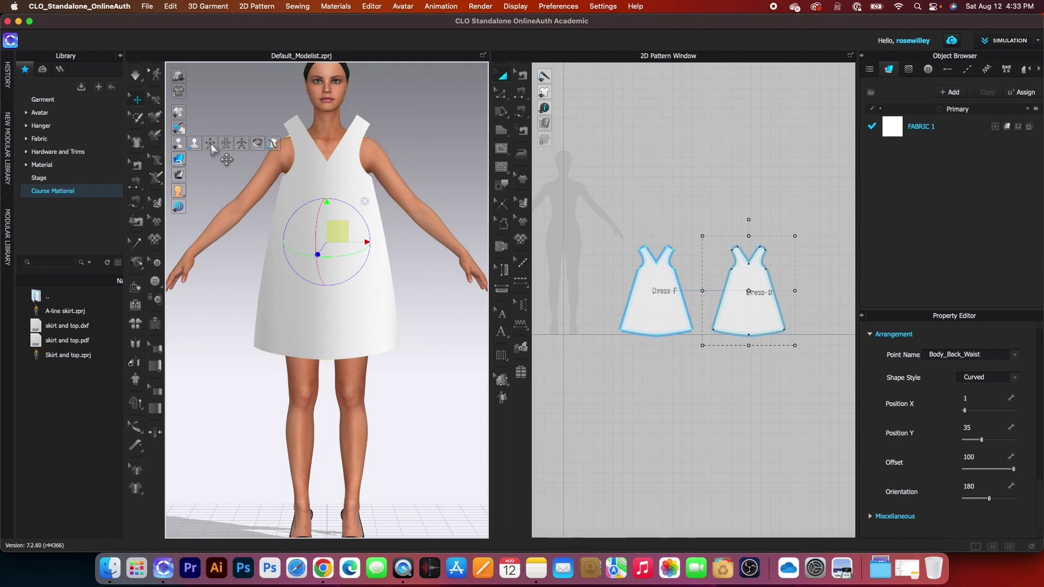